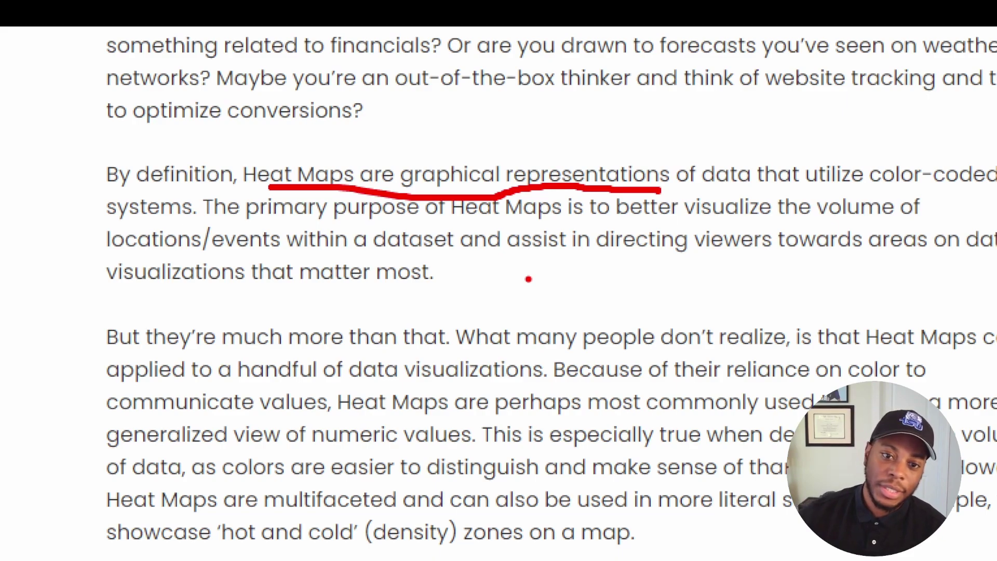
- Underline the heat map definition, then place Order Date on Columns as YEAR
{"action": "left_click_drag", "start_coordinate": [548, 273], "coordinate": [923, 273]}
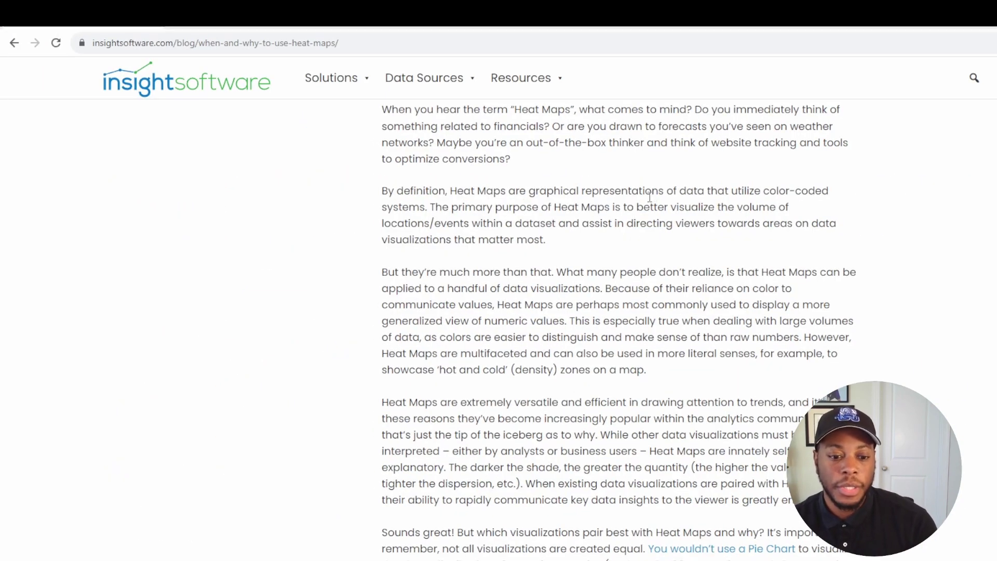
{"action": "key", "text": "alt+Tab"}
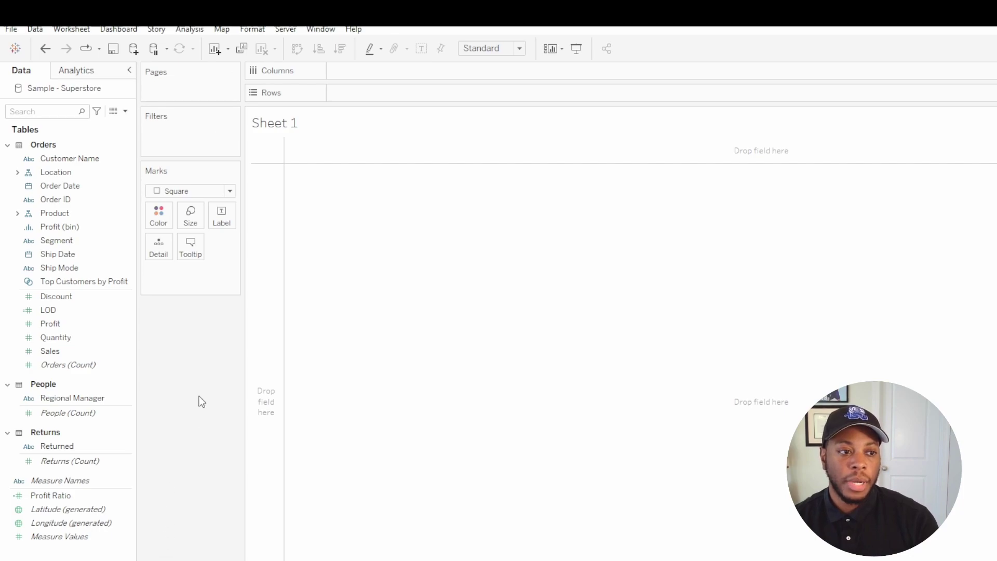
{"action": "left_click", "coordinate": [54, 186]}
{"action": "left_click_drag", "start_coordinate": [53, 185], "coordinate": [353, 70]}
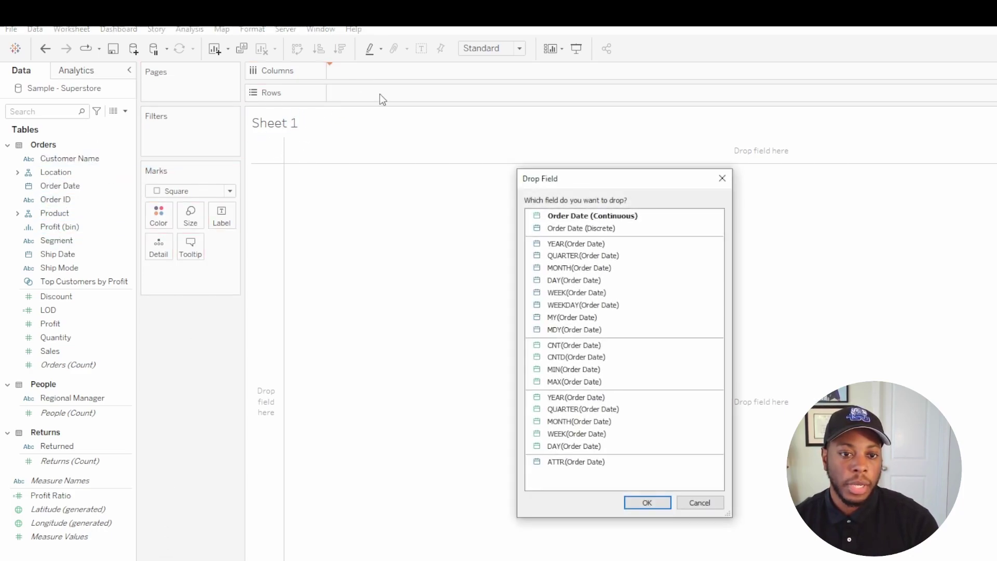
{"action": "left_click", "coordinate": [575, 244]}
{"action": "left_click", "coordinate": [647, 502]}
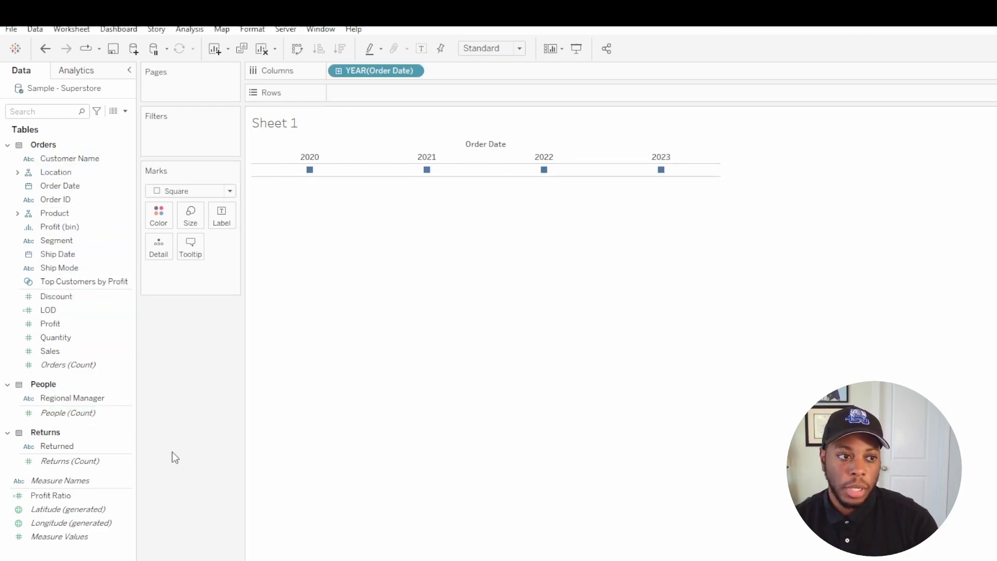
- Add Order Date to Rows as MONTH and set the Marks type to Square
{"action": "left_click_drag", "start_coordinate": [32, 186], "coordinate": [359, 95]}
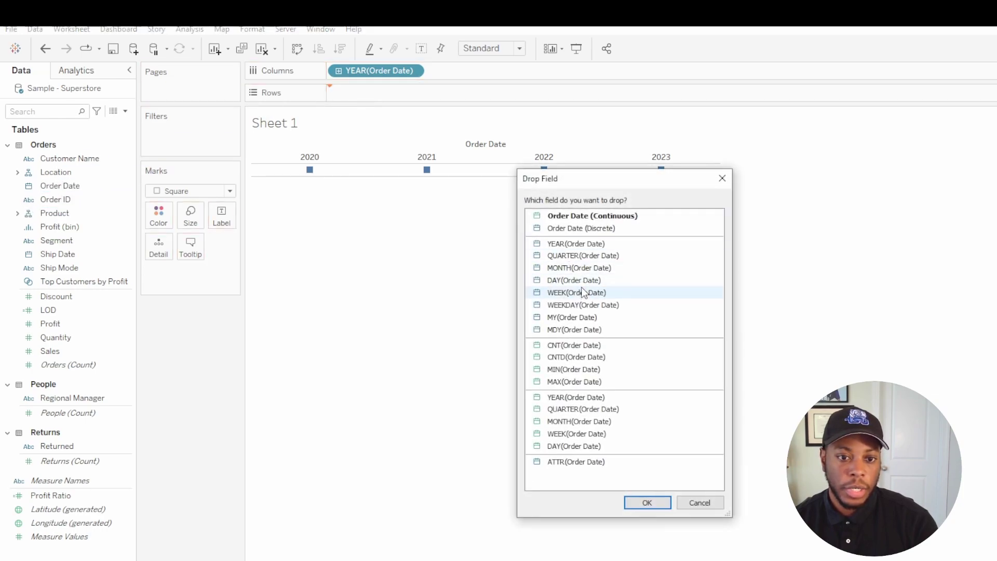
{"action": "left_click", "coordinate": [577, 267]}
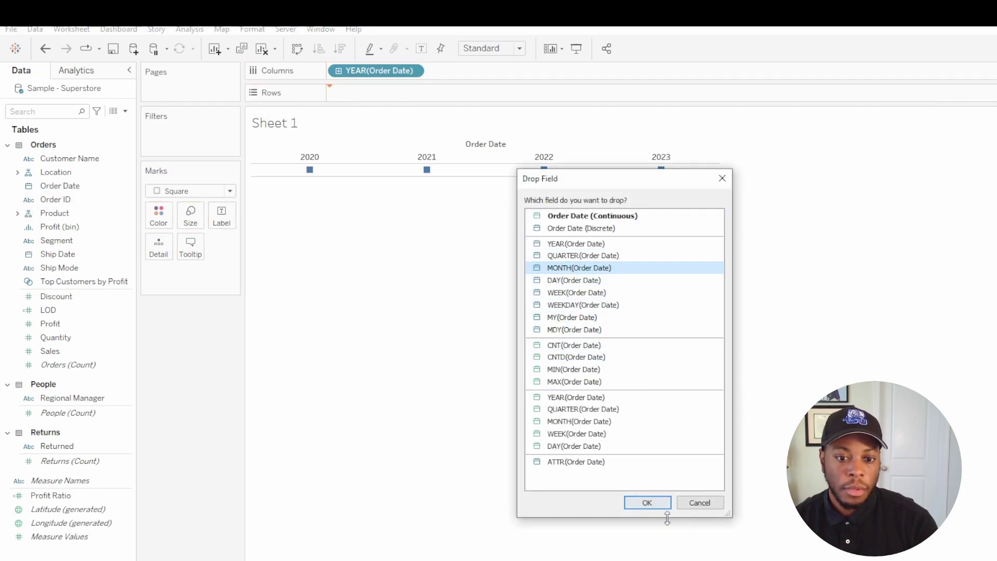
{"action": "left_click", "coordinate": [646, 502]}
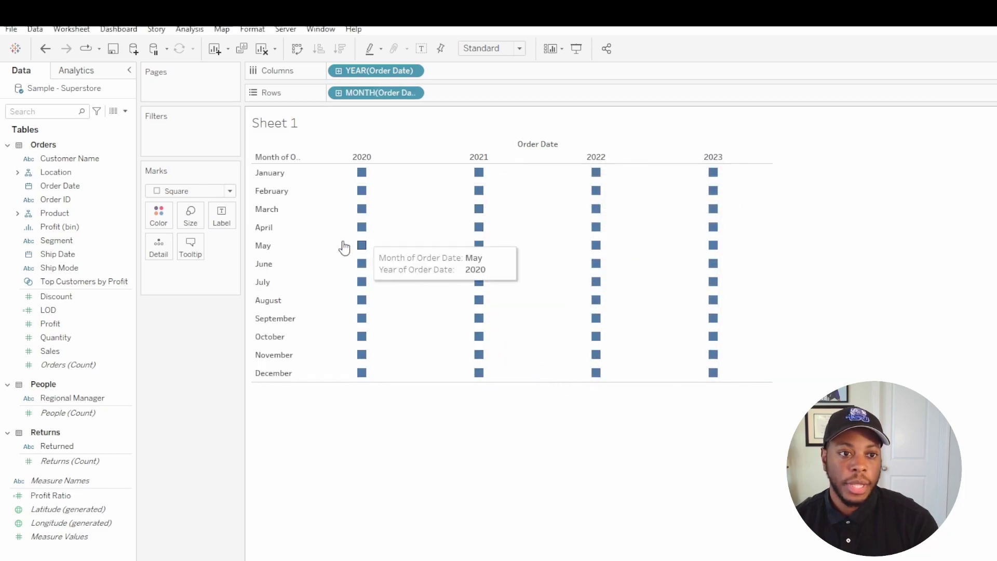
{"action": "left_click", "coordinate": [208, 193]}
{"action": "left_click", "coordinate": [205, 204]}
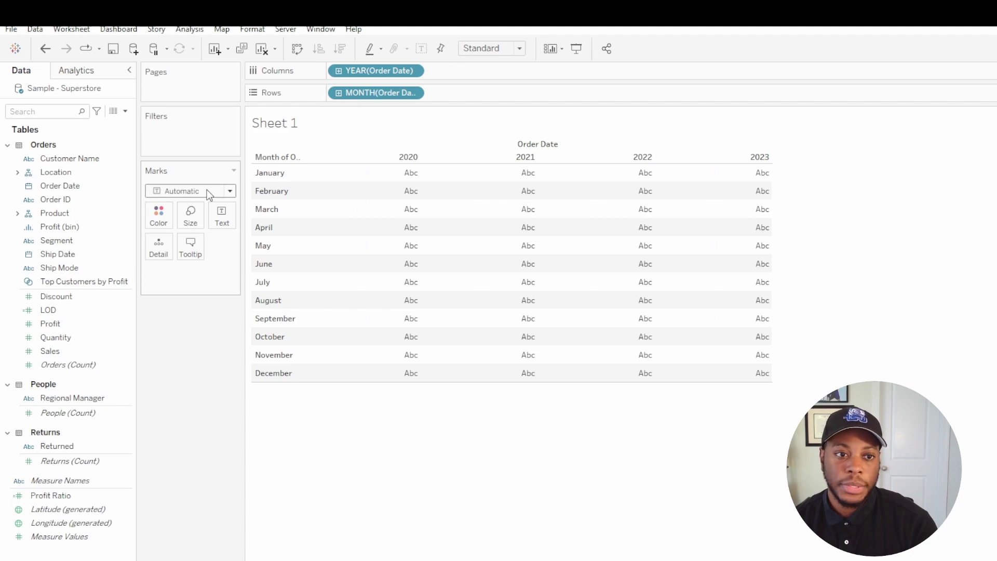
{"action": "left_click", "coordinate": [208, 188]}
{"action": "left_click", "coordinate": [183, 263]}
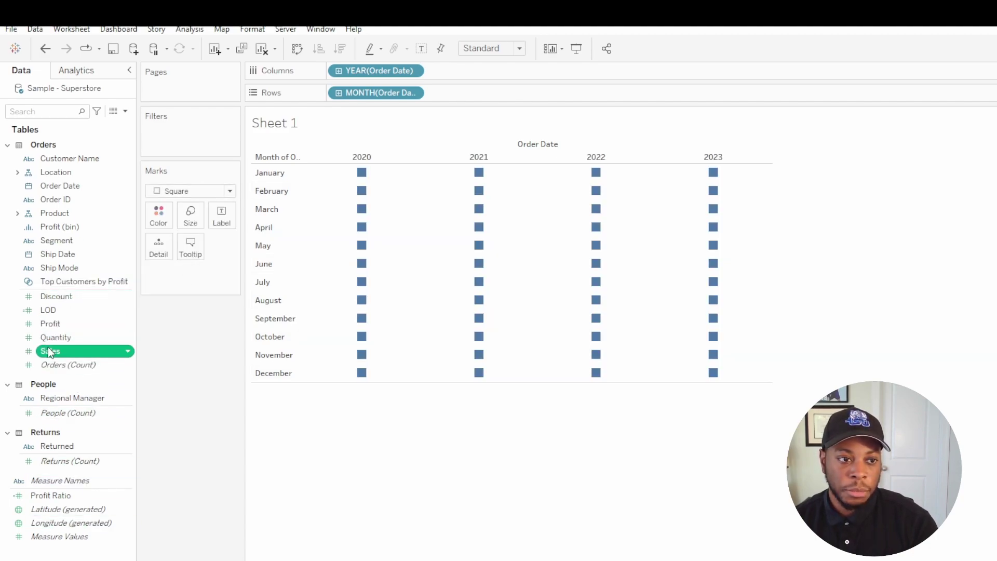
- Colour the month-by-year squares by SUM(Sales), keeping the Automatic palette in Edit Colors
{"action": "mouse_move", "coordinate": [47, 348]}
{"action": "left_mouse_down"}
{"action": "mouse_move", "coordinate": [328, 231]}
{"action": "mouse_move", "coordinate": [152, 215]}
{"action": "left_mouse_up"}
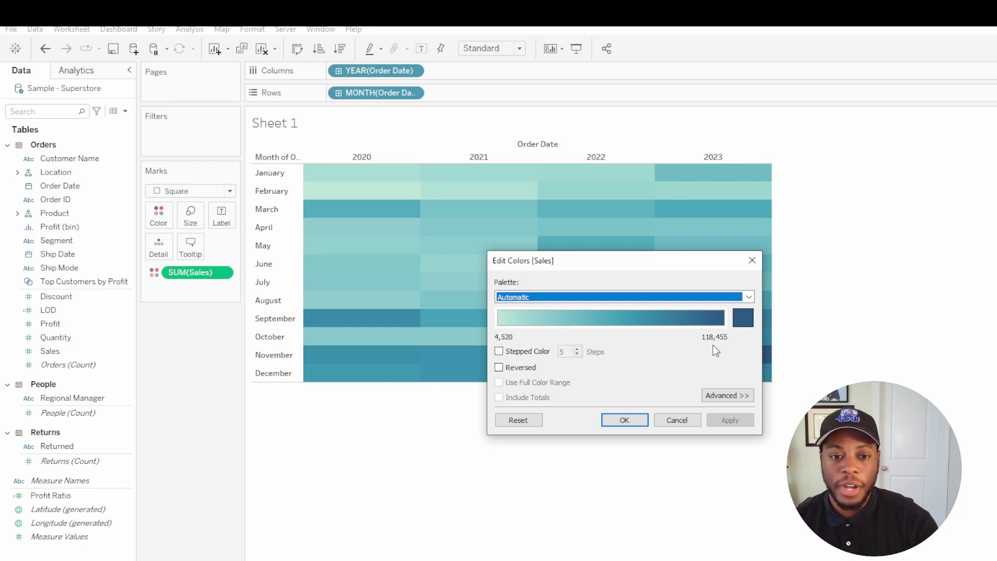
{"action": "left_click_drag", "start_coordinate": [634, 260], "coordinate": [964, 326]}
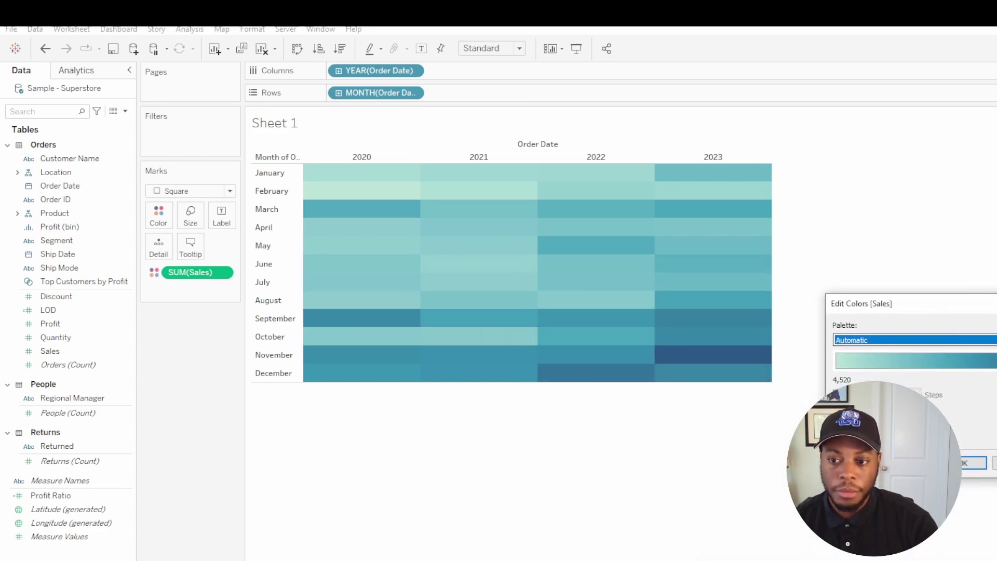
{"action": "left_click", "coordinate": [914, 340]}
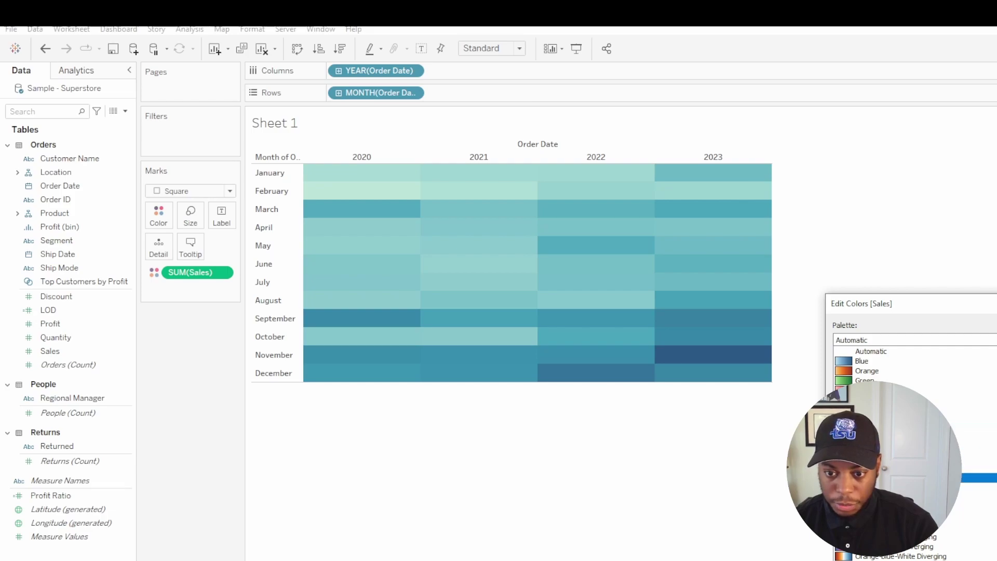
{"action": "left_click", "coordinate": [954, 310]}
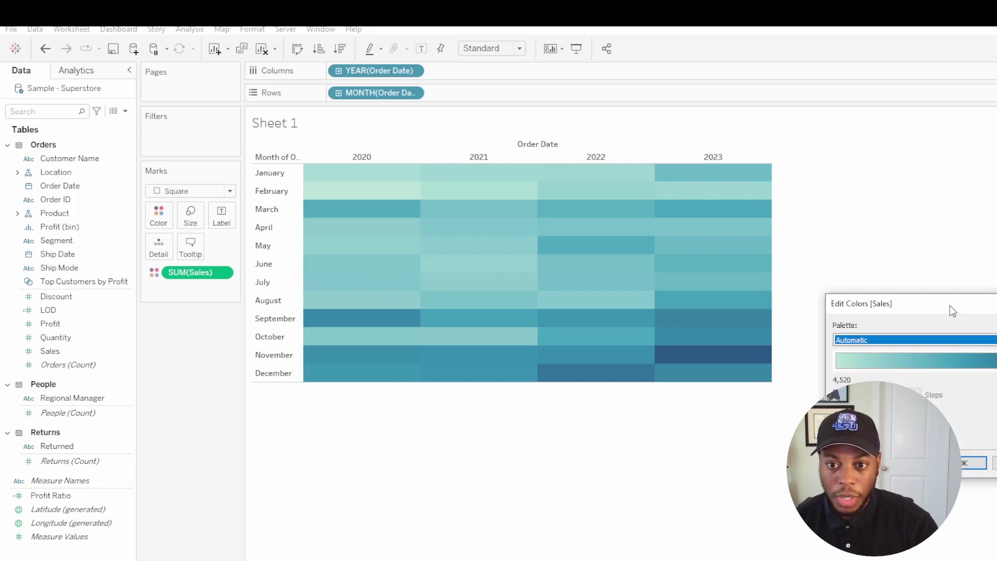
{"action": "key", "text": "alt+Down"}
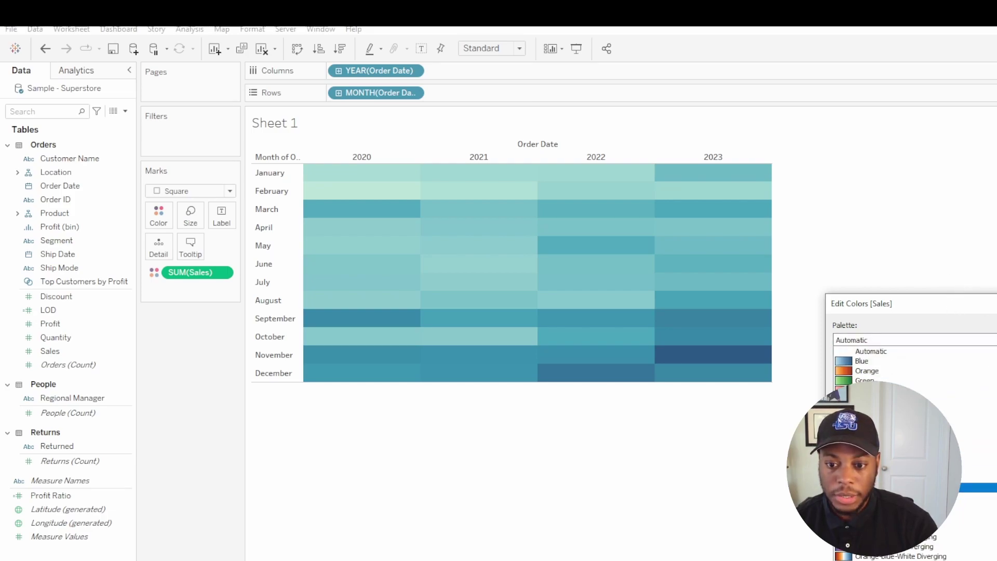
{"action": "key", "text": "Escape"}
{"action": "key", "text": "Return"}
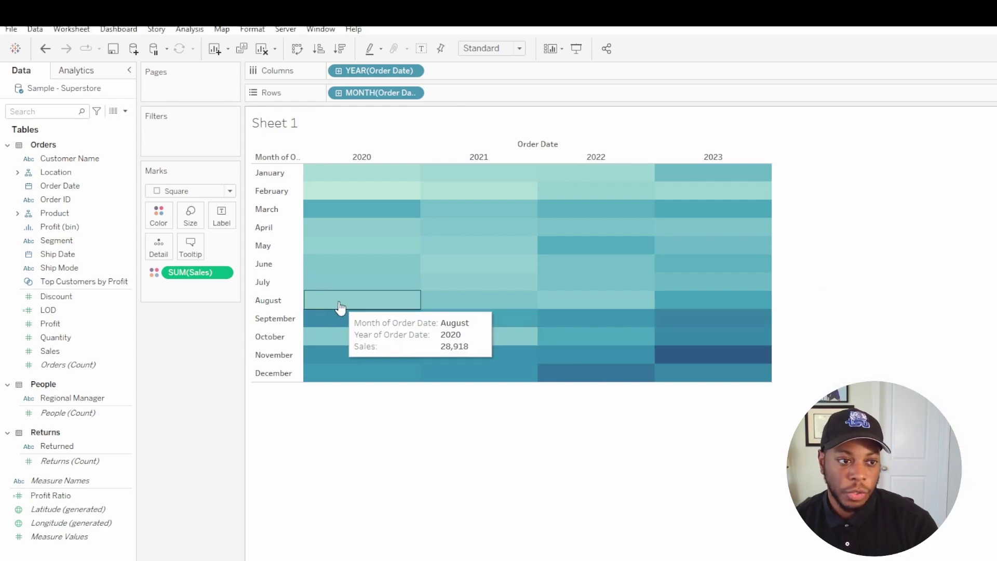
- Drop Sales onto the Label card so every cell displays its SUM(Sales) value
{"action": "left_click_drag", "start_coordinate": [49, 351], "coordinate": [225, 221]}
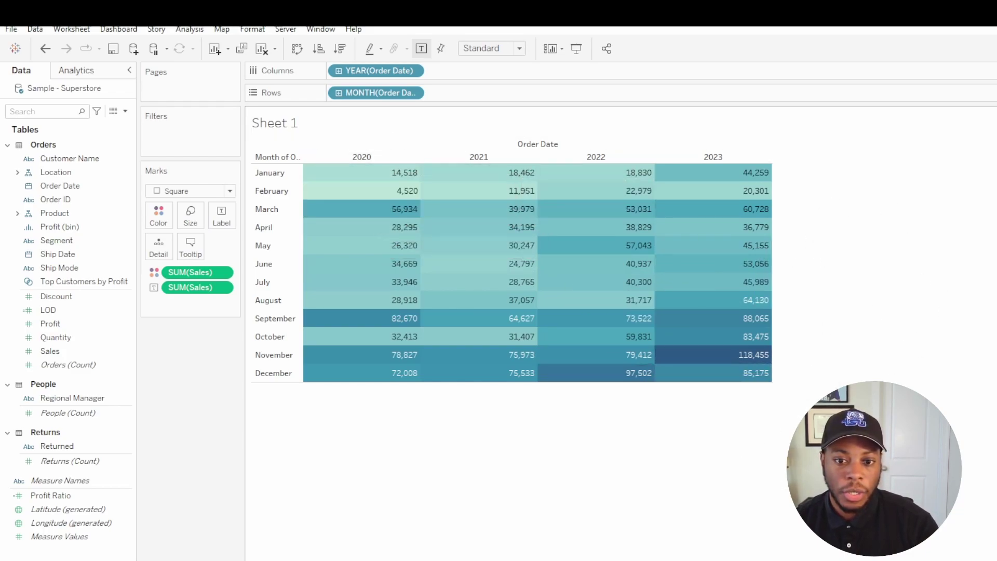
{"action": "mouse_move", "coordinate": [729, 362]}
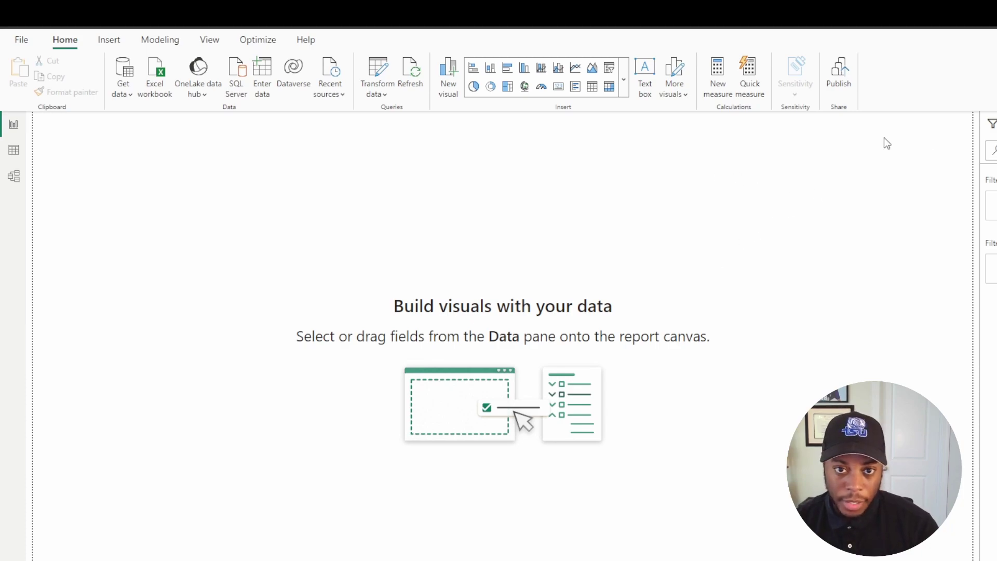
- Add a new visual, move it toward the canvas centre, and put Calendar Year in Rows
{"action": "left_click", "coordinate": [610, 89]}
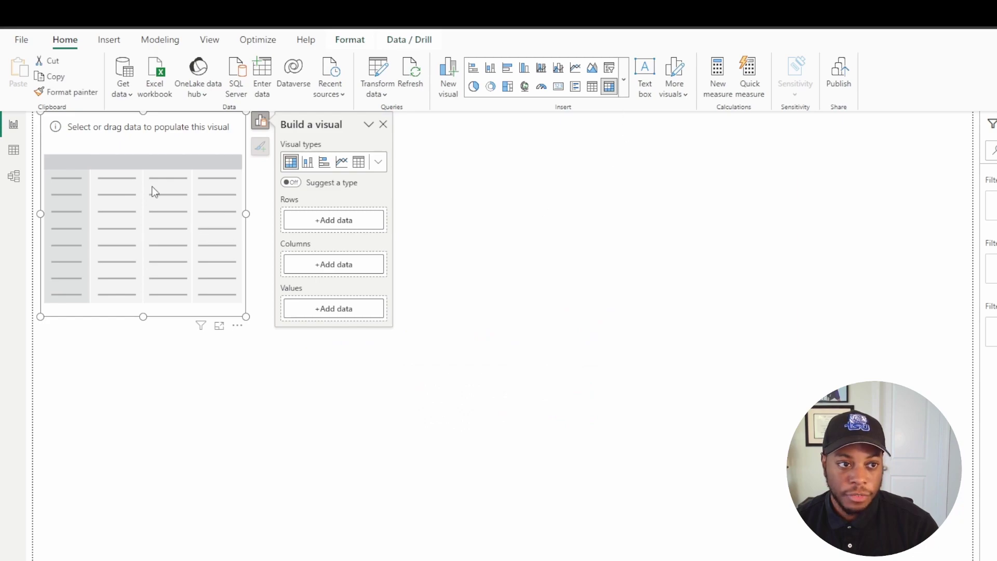
{"action": "left_click_drag", "start_coordinate": [156, 134], "coordinate": [342, 155]}
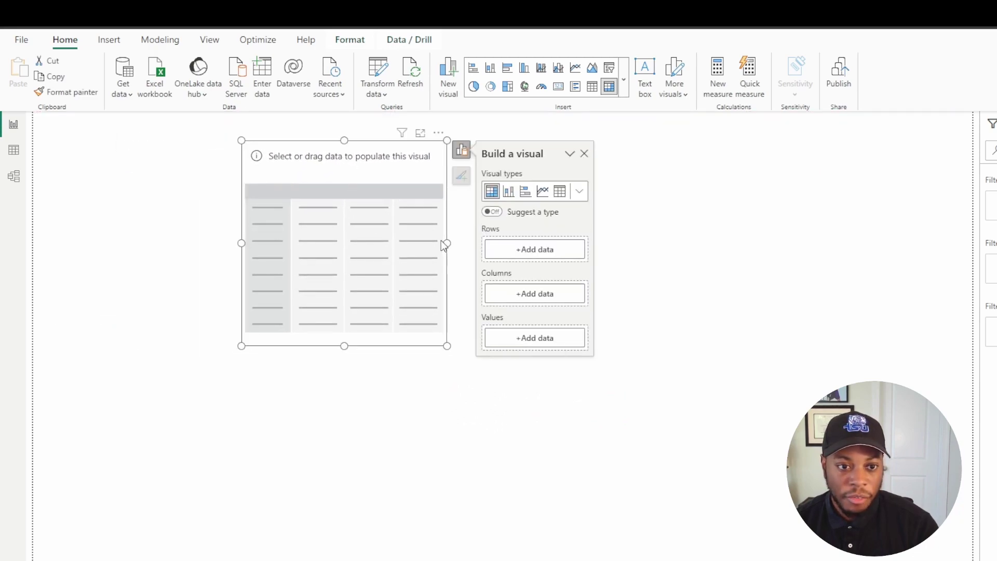
{"action": "left_click", "coordinate": [553, 251]}
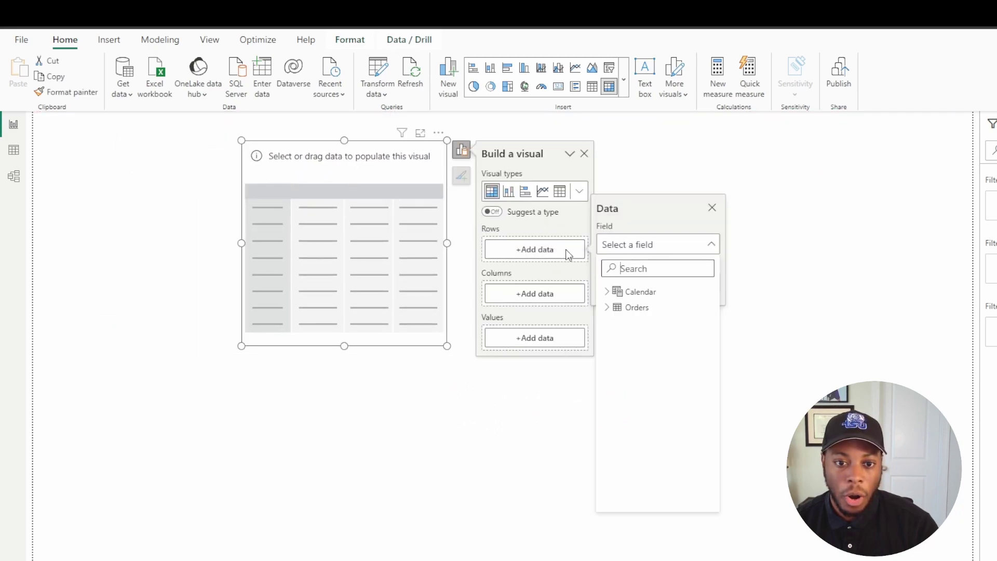
{"action": "left_click", "coordinate": [615, 289]}
{"action": "scroll", "coordinate": [653, 359], "scroll_direction": "down", "scroll_amount": 2}
{"action": "scroll", "coordinate": [653, 358], "scroll_direction": "down", "scroll_amount": 4}
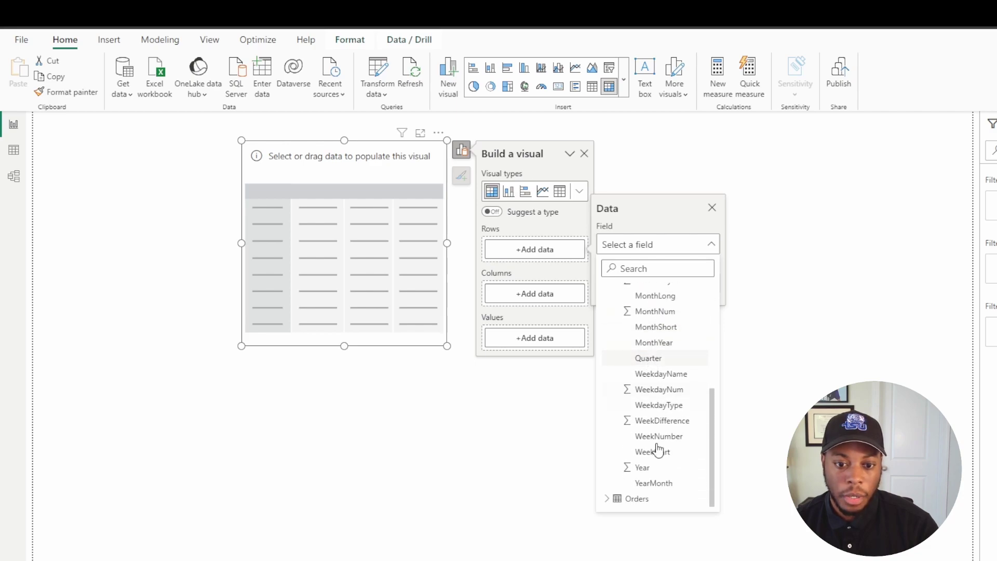
{"action": "left_click", "coordinate": [656, 470]}
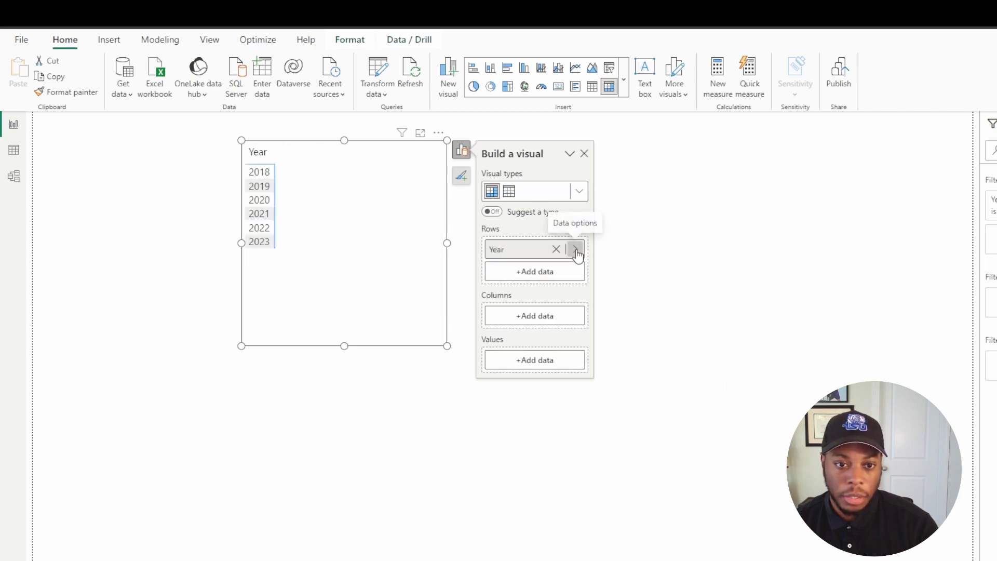
{"action": "left_click", "coordinate": [575, 249]}
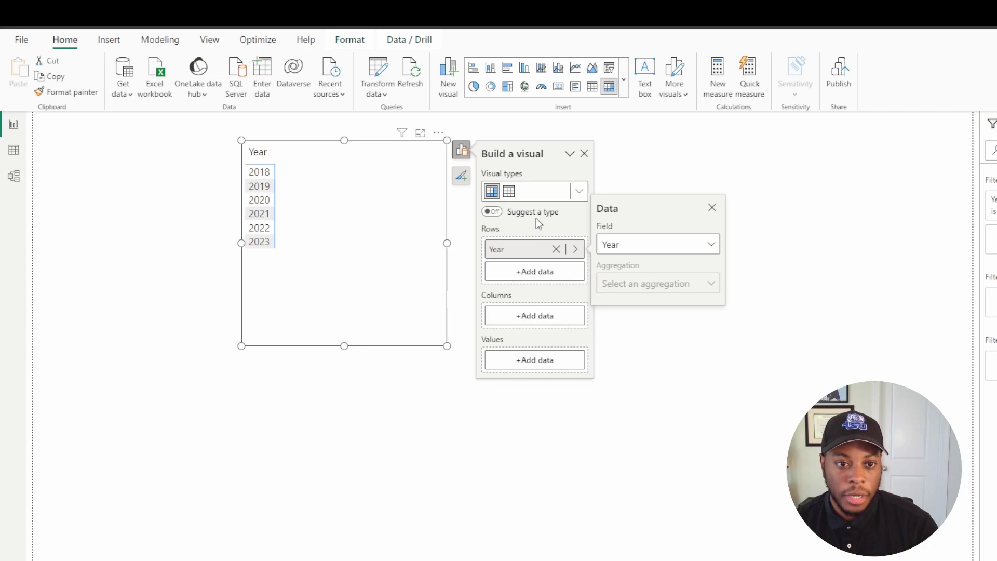
{"action": "key", "text": "Escape"}
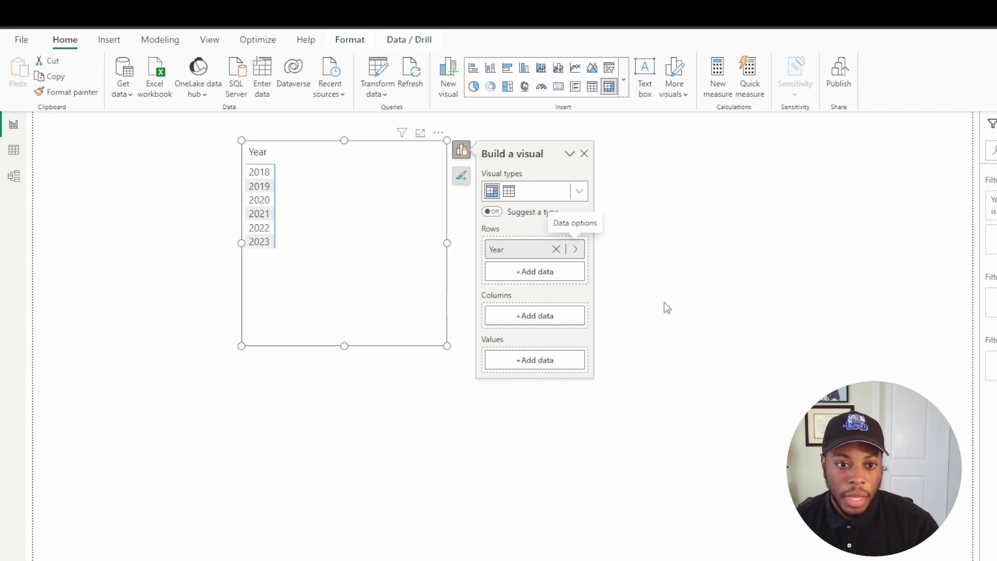
- Add MonthNum from the Calendar table as the matrix columns
{"action": "left_click", "coordinate": [536, 318]}
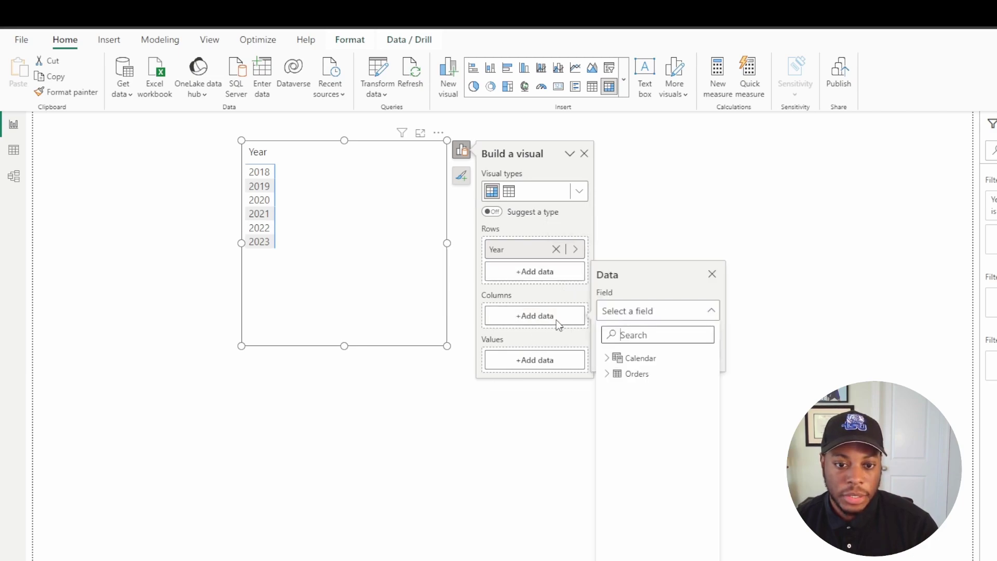
{"action": "left_click", "coordinate": [611, 358]}
{"action": "scroll", "coordinate": [651, 413], "scroll_direction": "down", "scroll_amount": 4}
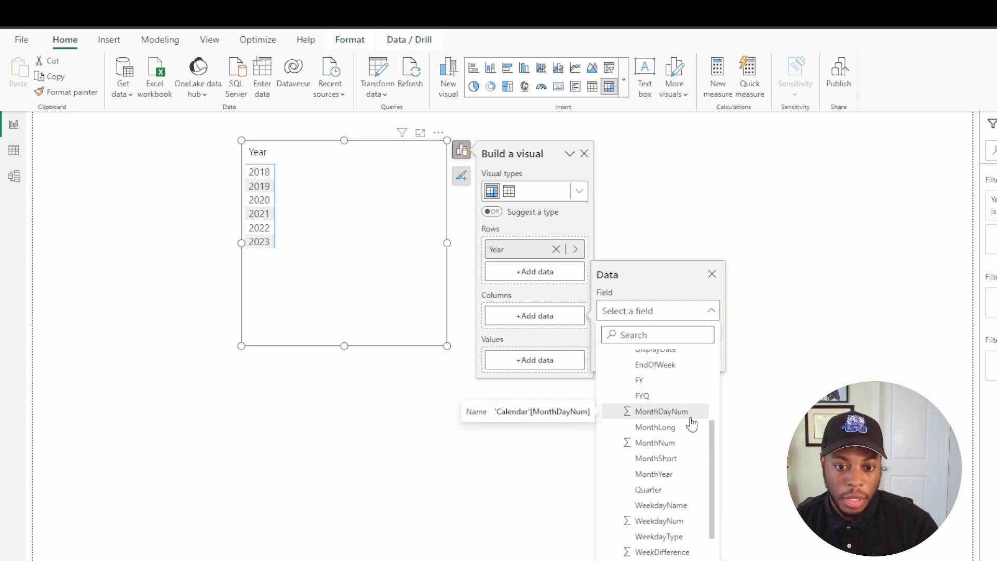
{"action": "left_click", "coordinate": [660, 442]}
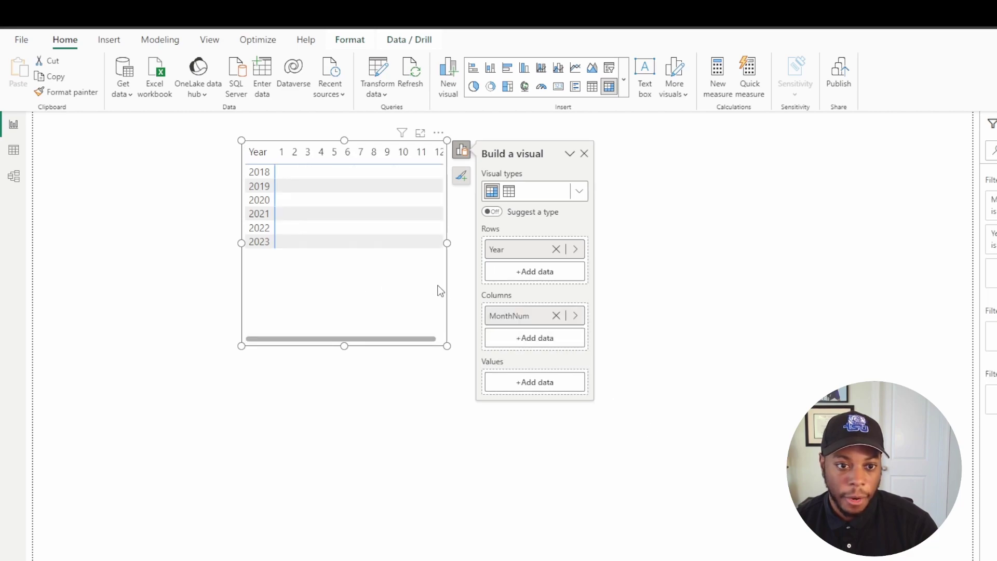
- Move MonthNum into Rows, enlarge the matrix visual, and fill Values with Sum of Sales
{"action": "mouse_move", "coordinate": [532, 321]}
{"action": "left_mouse_down"}
{"action": "mouse_move", "coordinate": [542, 274]}
{"action": "mouse_move", "coordinate": [531, 302]}
{"action": "mouse_move", "coordinate": [535, 338]}
{"action": "left_mouse_up"}
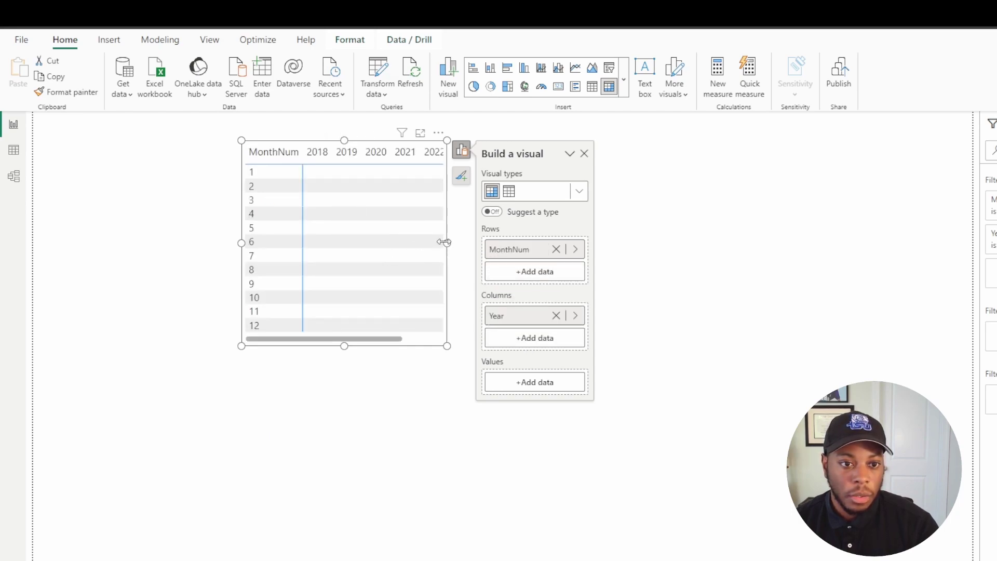
{"action": "left_click_drag", "start_coordinate": [447, 243], "coordinate": [629, 242]}
{"action": "left_click_drag", "start_coordinate": [434, 345], "coordinate": [441, 404]}
{"action": "left_click", "coordinate": [706, 384]}
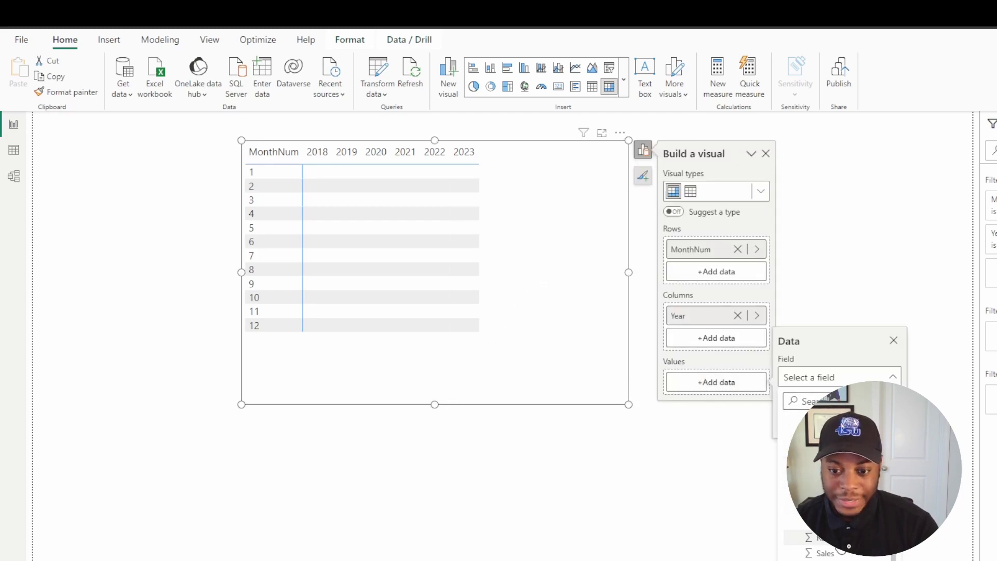
{"action": "left_click", "coordinate": [825, 557]}
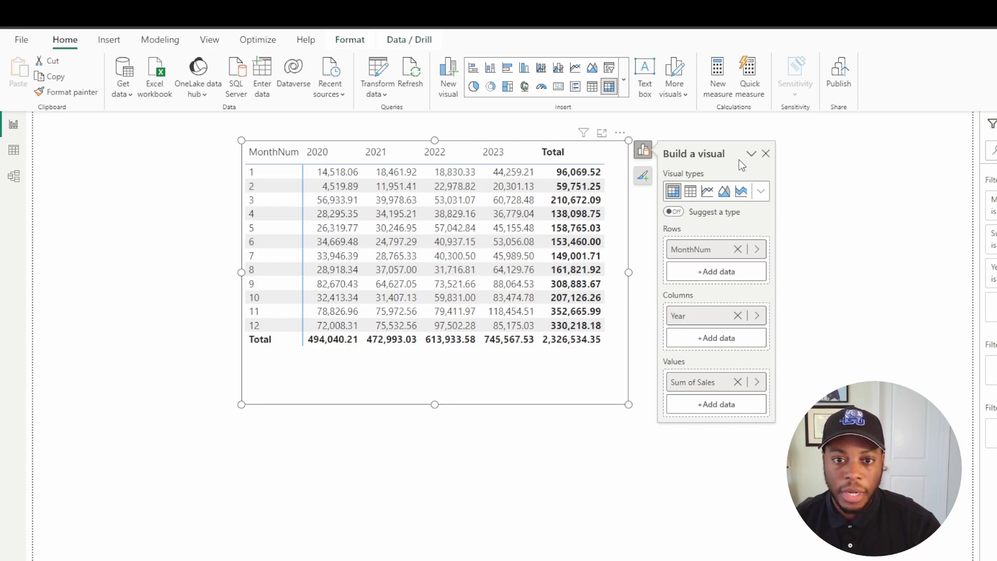
- Open the paintbrush Format visual pane for the Sum of Sales matrix
{"action": "left_click", "coordinate": [643, 181]}
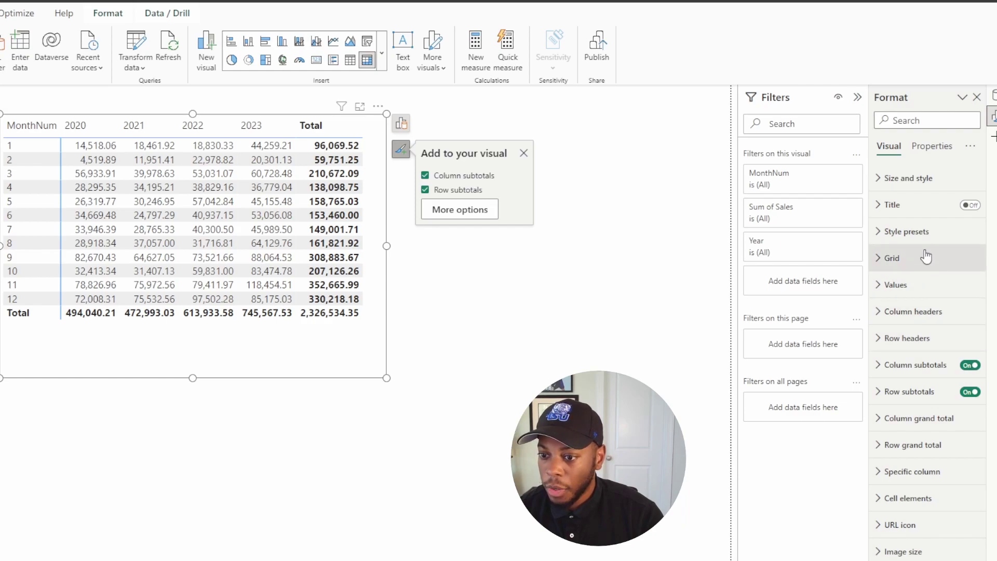
- Turn on cell Background color with a dark blue-to-red Sum of Sales gradient
{"action": "left_click", "coordinate": [880, 473]}
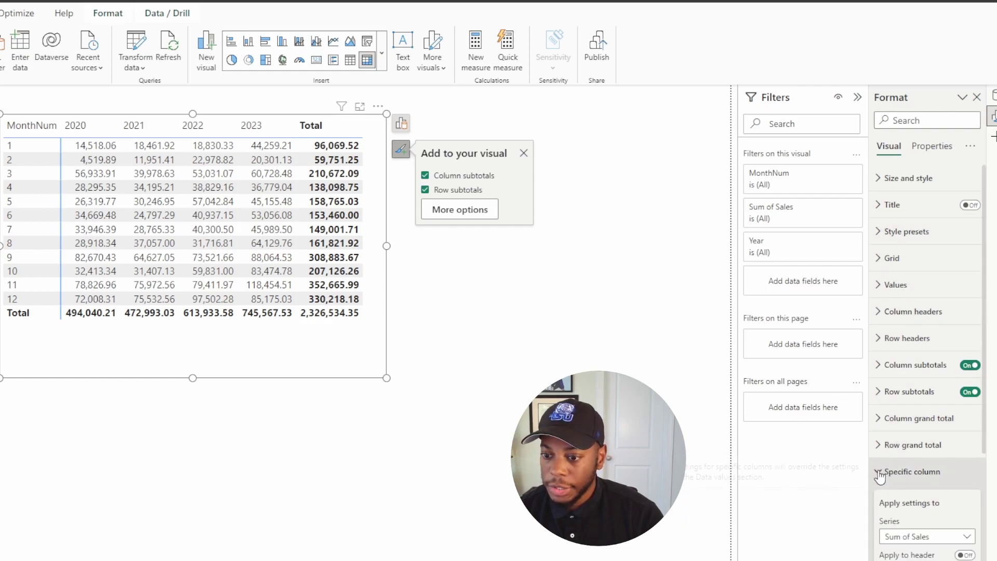
{"action": "left_click", "coordinate": [880, 474]}
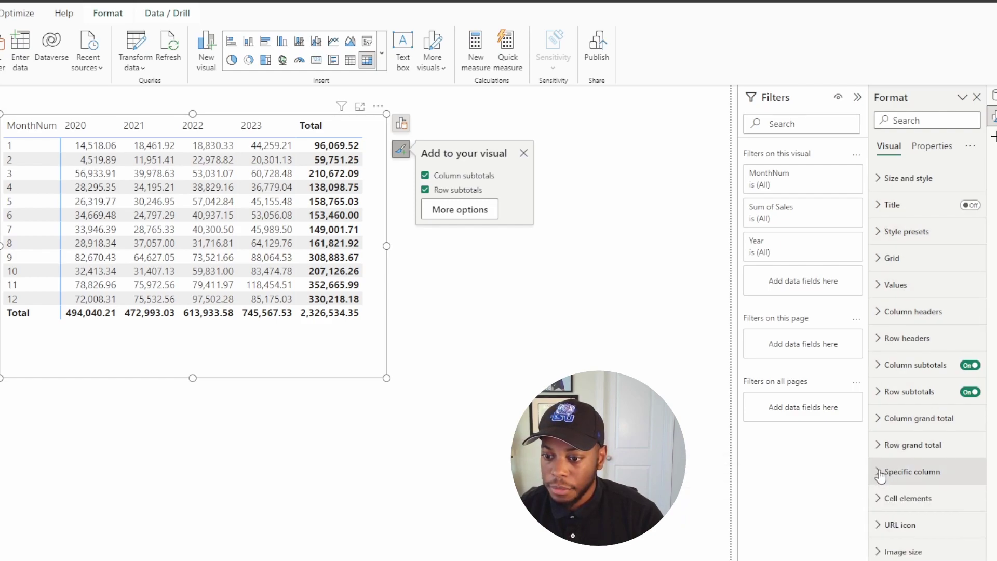
{"action": "left_click", "coordinate": [883, 498]}
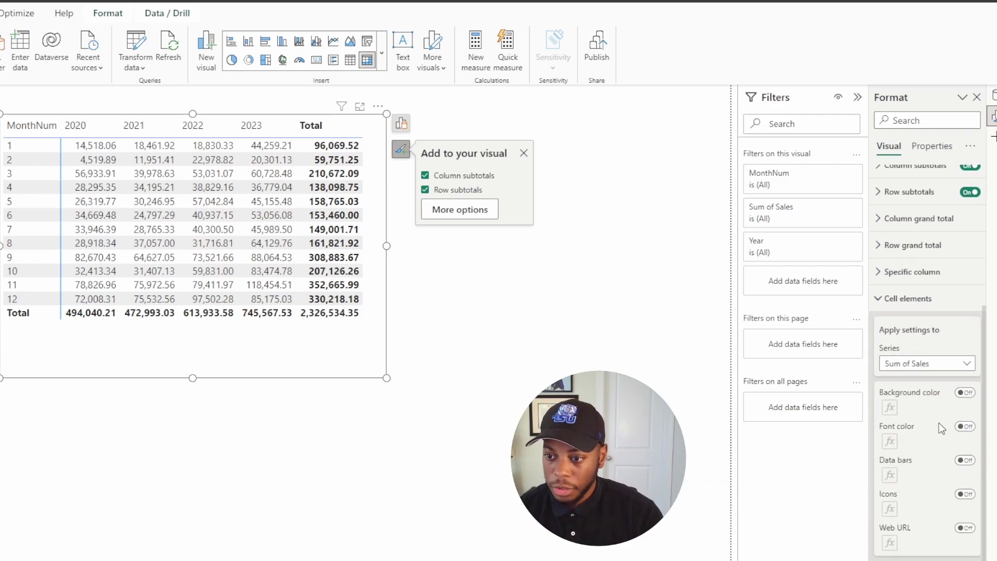
{"action": "left_click", "coordinate": [964, 393]}
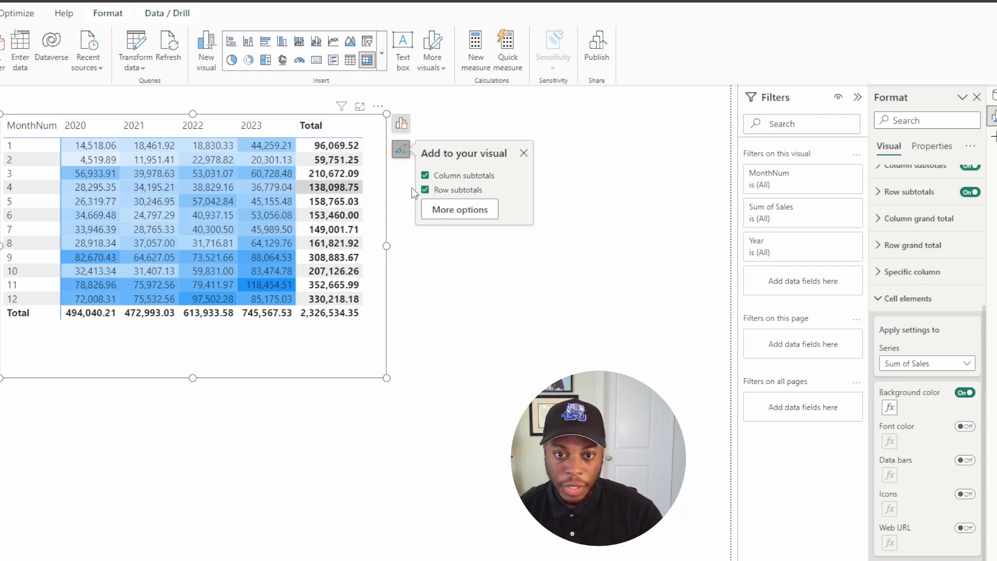
{"action": "left_click", "coordinate": [889, 409]}
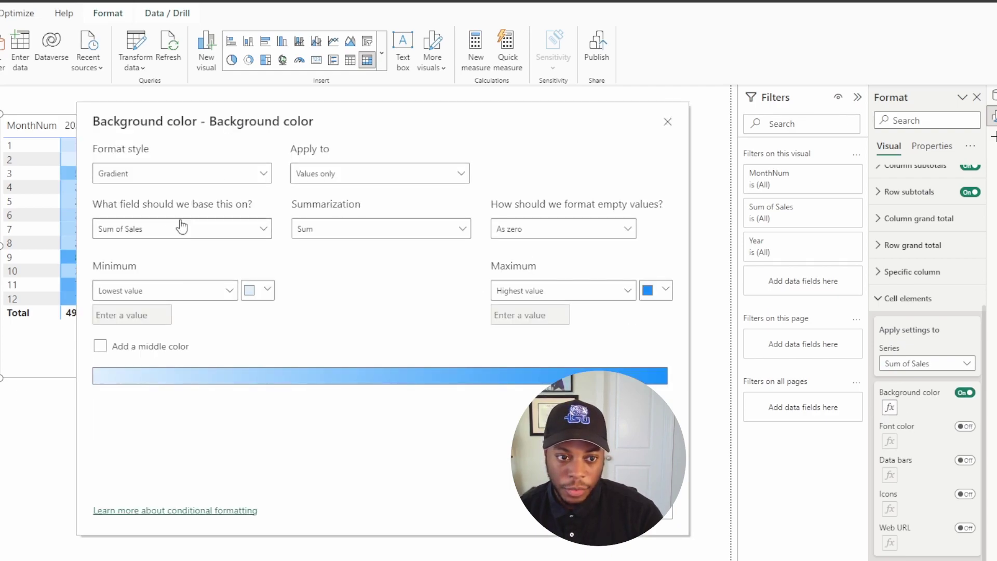
{"action": "left_click", "coordinate": [259, 291]}
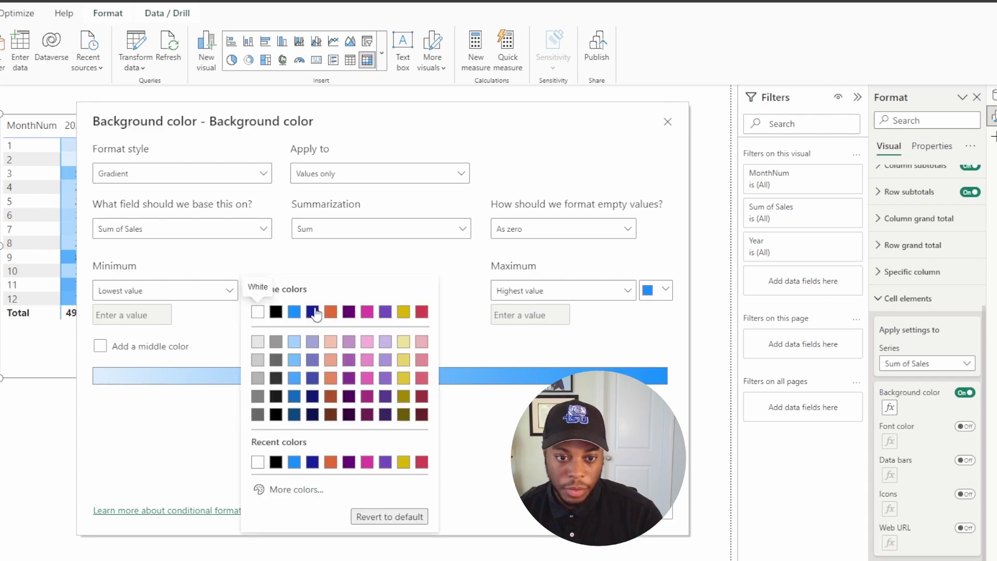
{"action": "left_click", "coordinate": [313, 311]}
{"action": "left_click", "coordinate": [665, 289]}
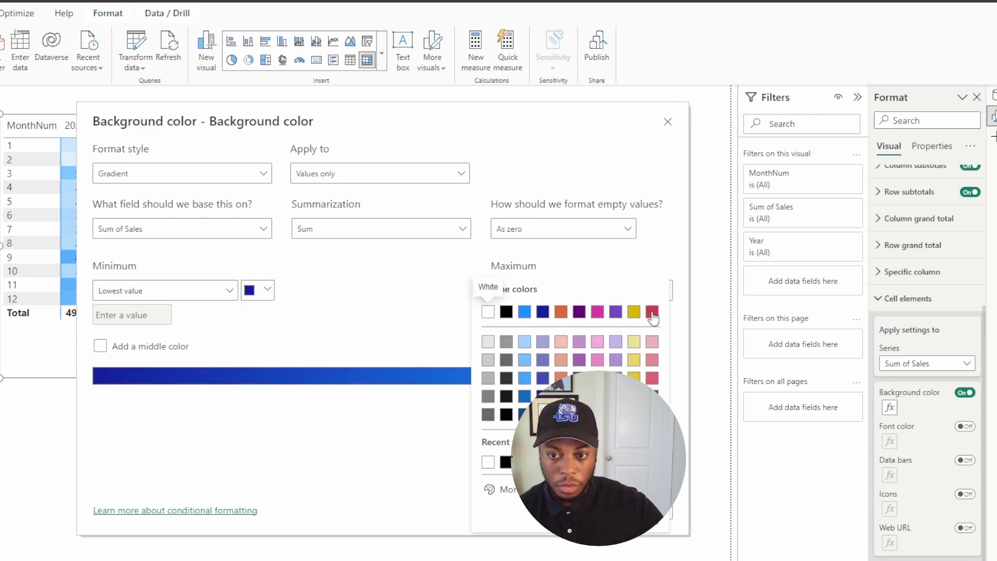
{"action": "left_click", "coordinate": [651, 312]}
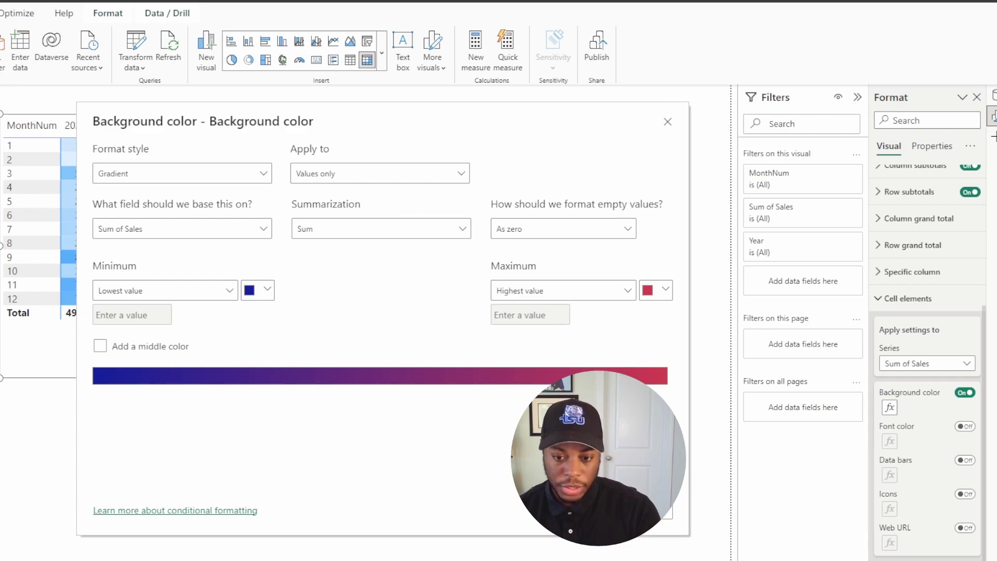
{"action": "left_click", "coordinate": [597, 511]}
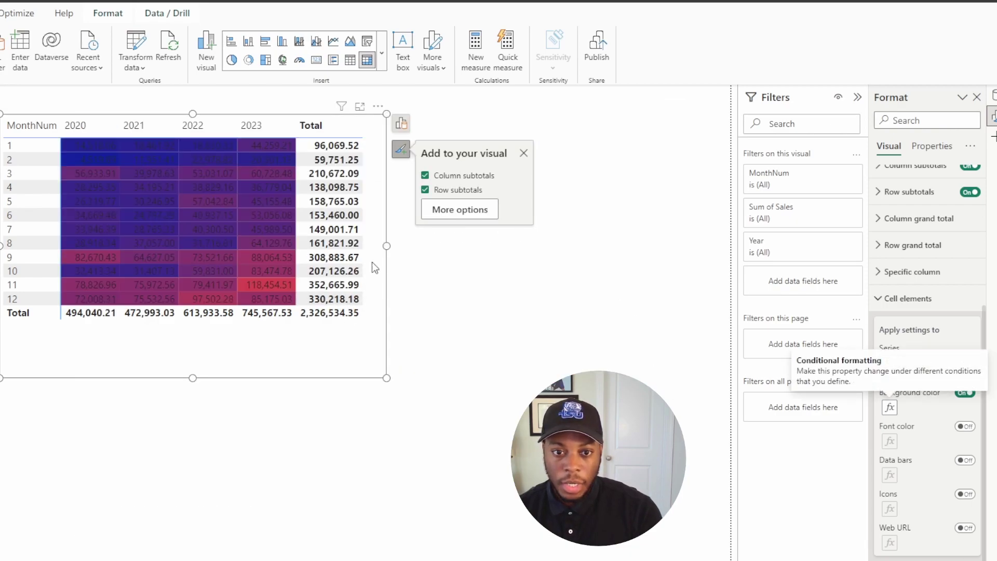
- Change the background gradient to light blue minimum and dark blue maximum
{"action": "left_click", "coordinate": [889, 407]}
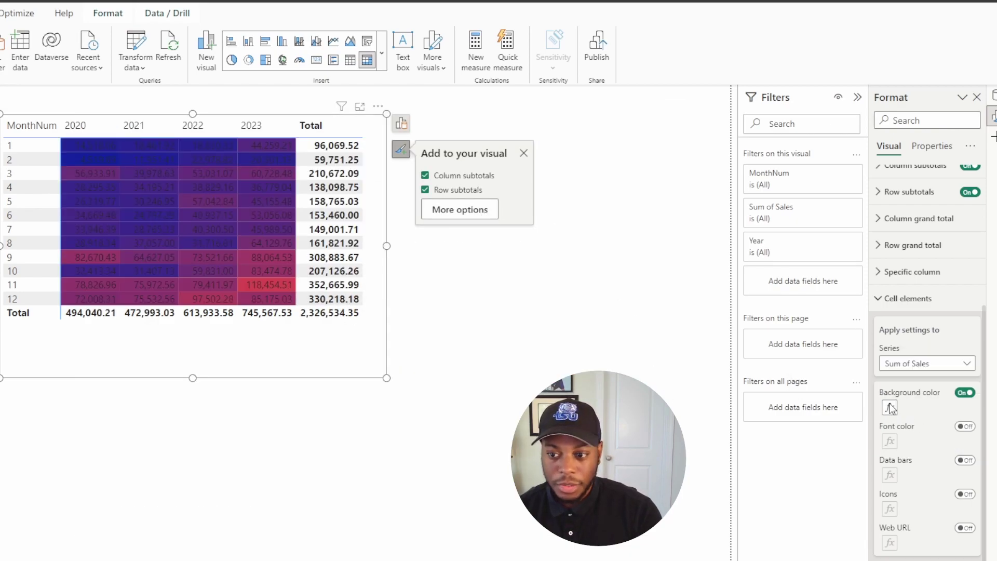
{"action": "left_click", "coordinate": [266, 291]}
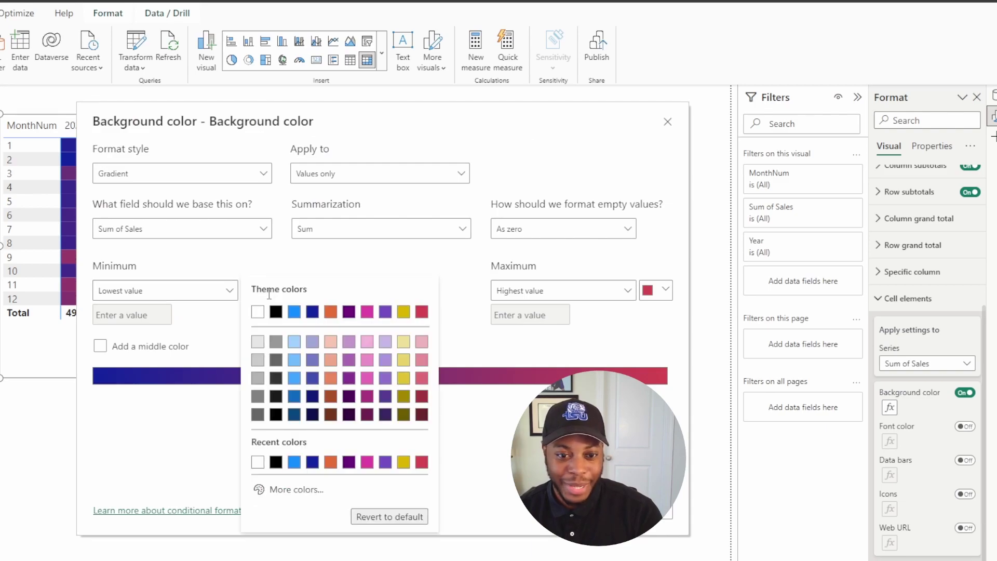
{"action": "left_click", "coordinate": [294, 342]}
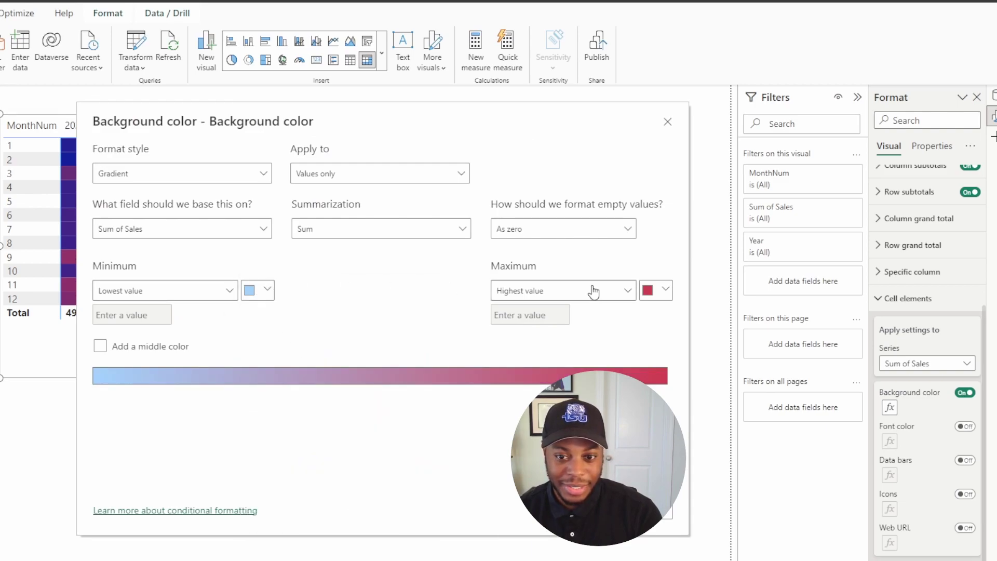
{"action": "left_click", "coordinate": [665, 290]}
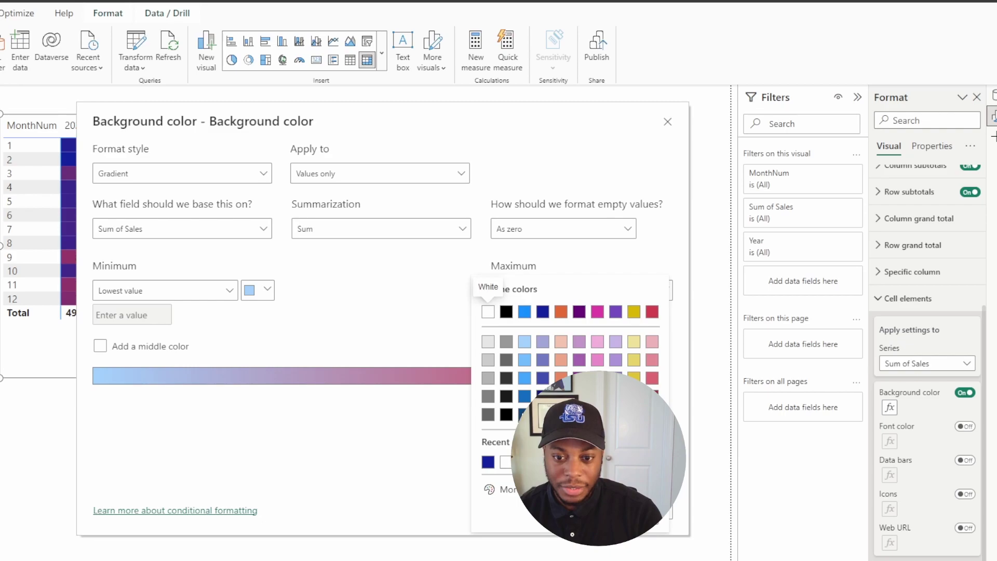
{"action": "left_click", "coordinate": [525, 414]}
{"action": "left_click", "coordinate": [654, 510]}
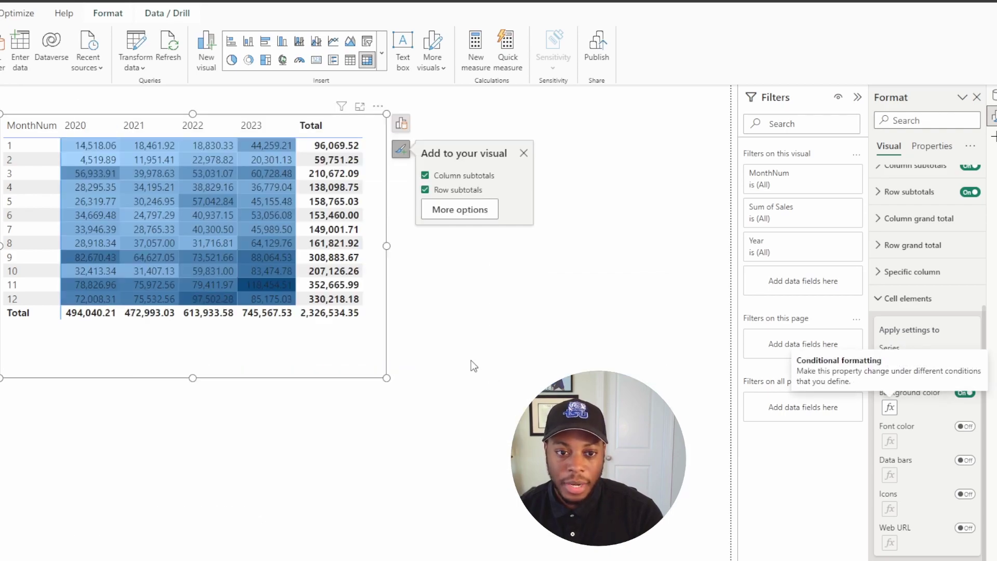
- Turn off the matrix's row and column subtotals
{"action": "left_click", "coordinate": [967, 192]}
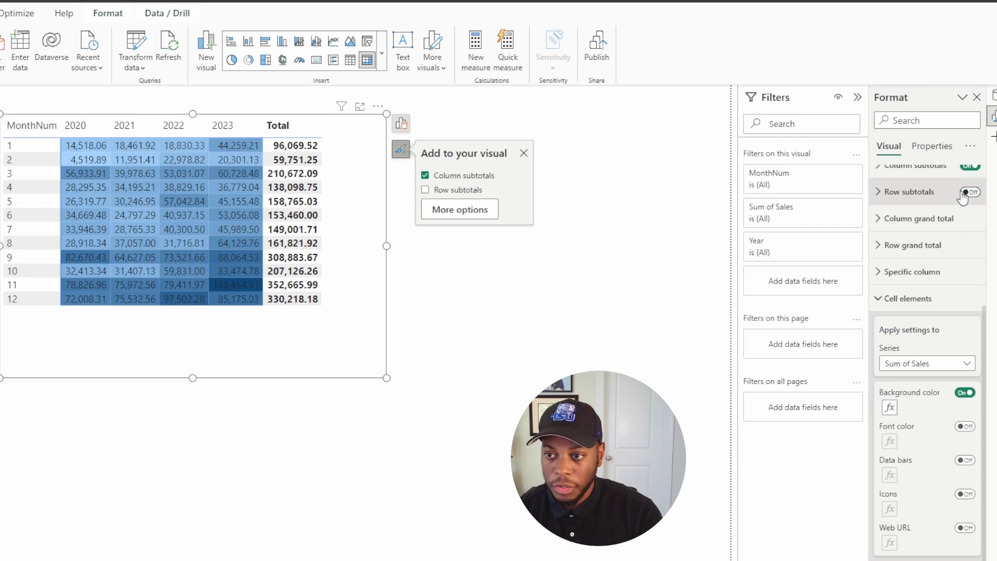
{"action": "left_click", "coordinate": [969, 166]}
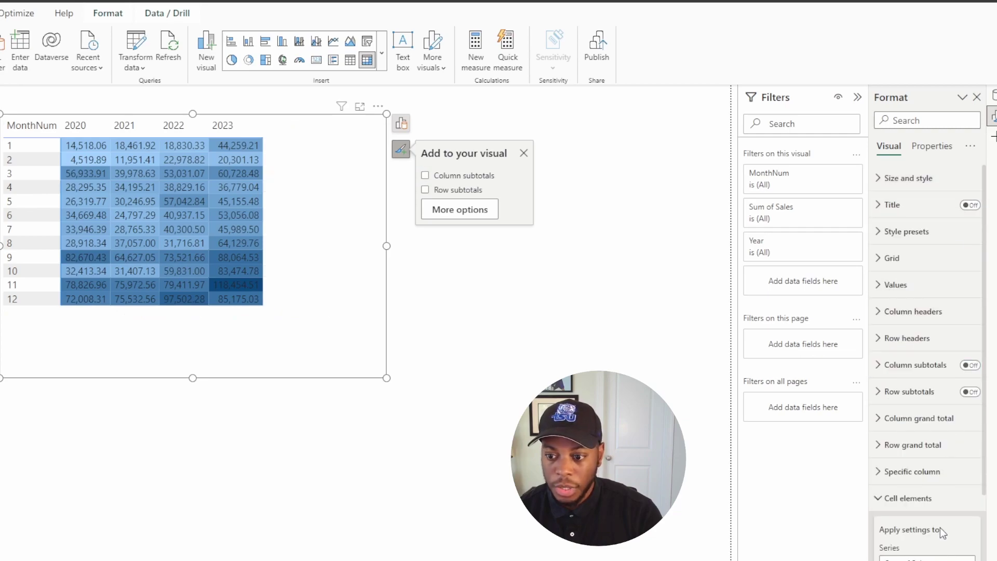
{"action": "scroll", "coordinate": [939, 526], "scroll_direction": "down", "scroll_amount": 4}
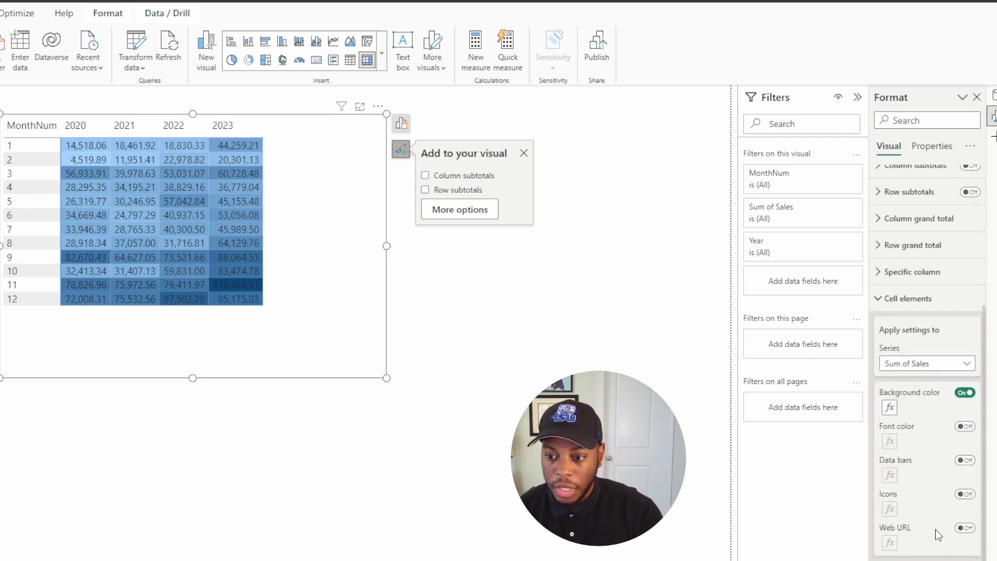
- Turn on Font color with a light-to-dark blue gradient so the numbers blend into the cells
{"action": "left_click", "coordinate": [964, 427]}
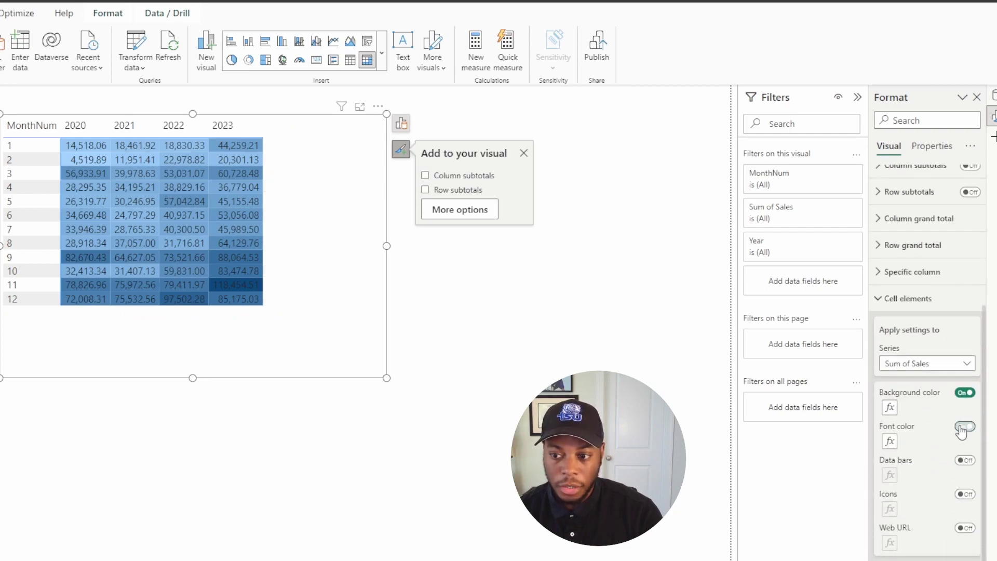
{"action": "left_click", "coordinate": [889, 441]}
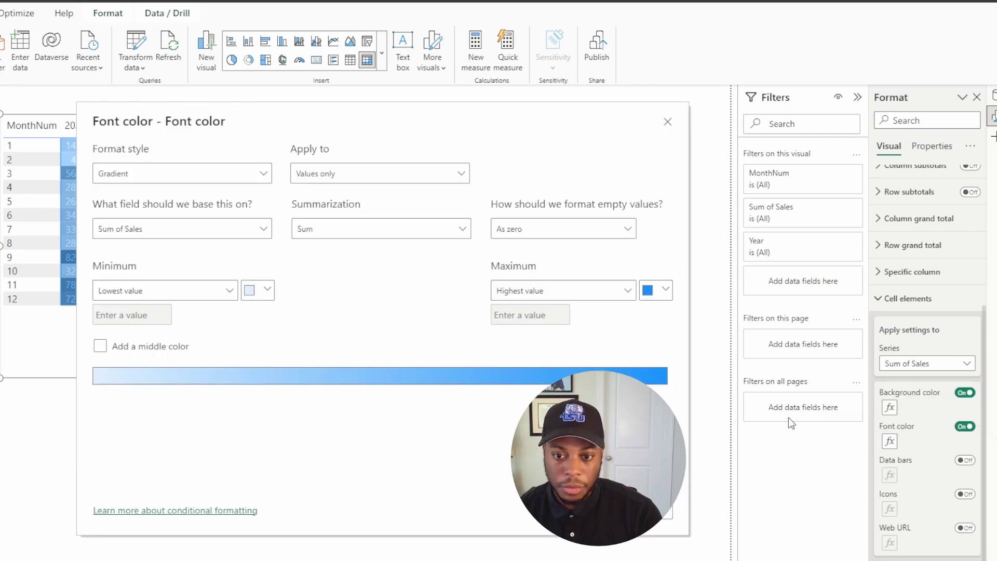
{"action": "left_click", "coordinate": [267, 290]}
{"action": "left_click", "coordinate": [294, 345]}
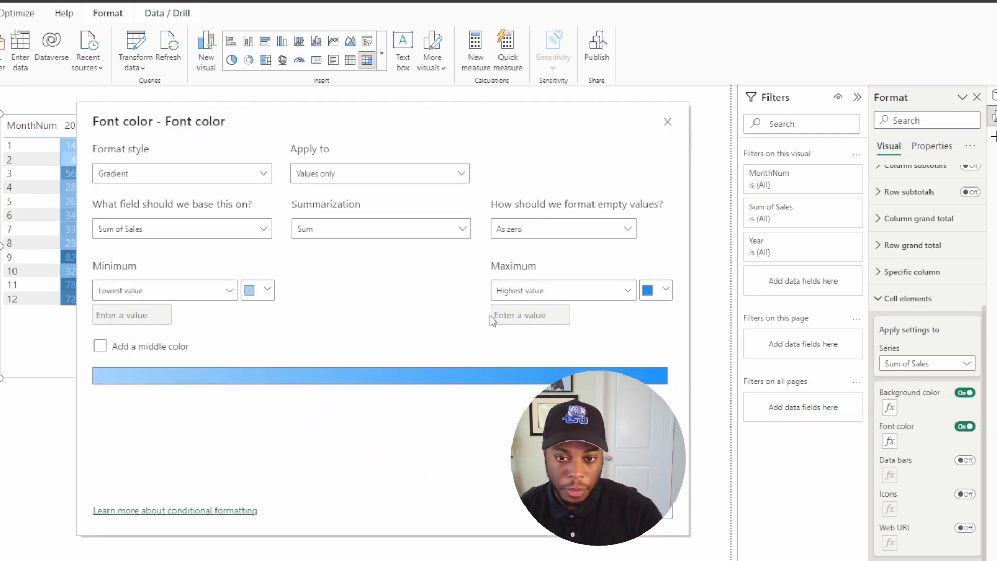
{"action": "left_click", "coordinate": [665, 289]}
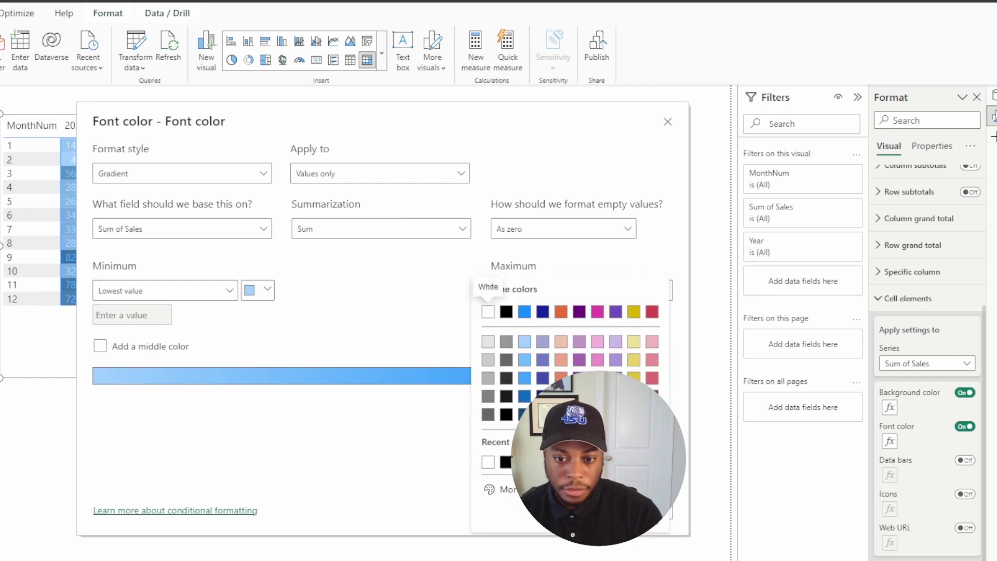
{"action": "left_click", "coordinate": [543, 312]}
{"action": "left_click", "coordinate": [615, 511]}
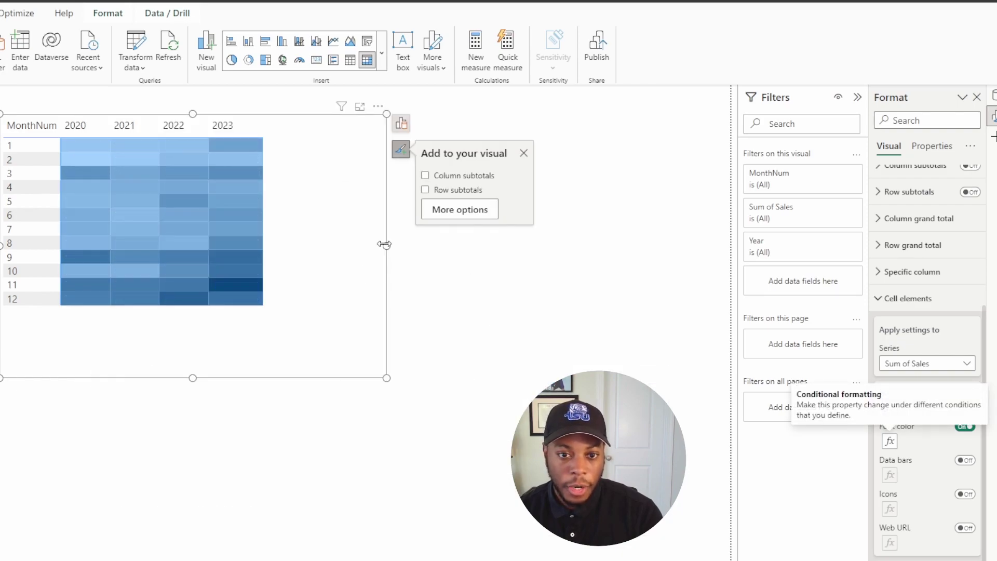
- Widen the matrix visual and drag the 2023, 2022, 2021 and 2020 column borders wider
{"action": "left_click_drag", "start_coordinate": [385, 244], "coordinate": [538, 249]}
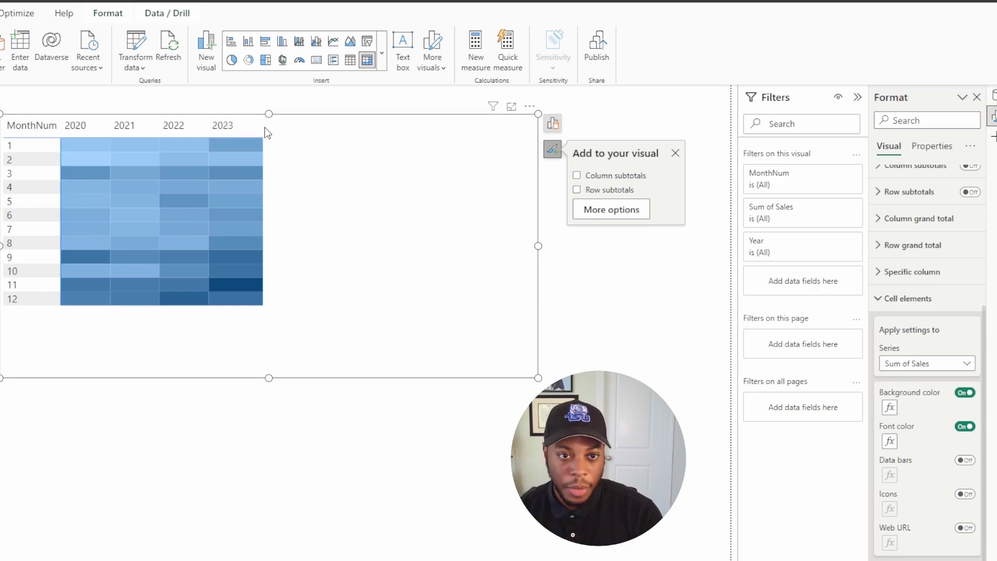
{"action": "left_click_drag", "start_coordinate": [263, 127], "coordinate": [360, 130]}
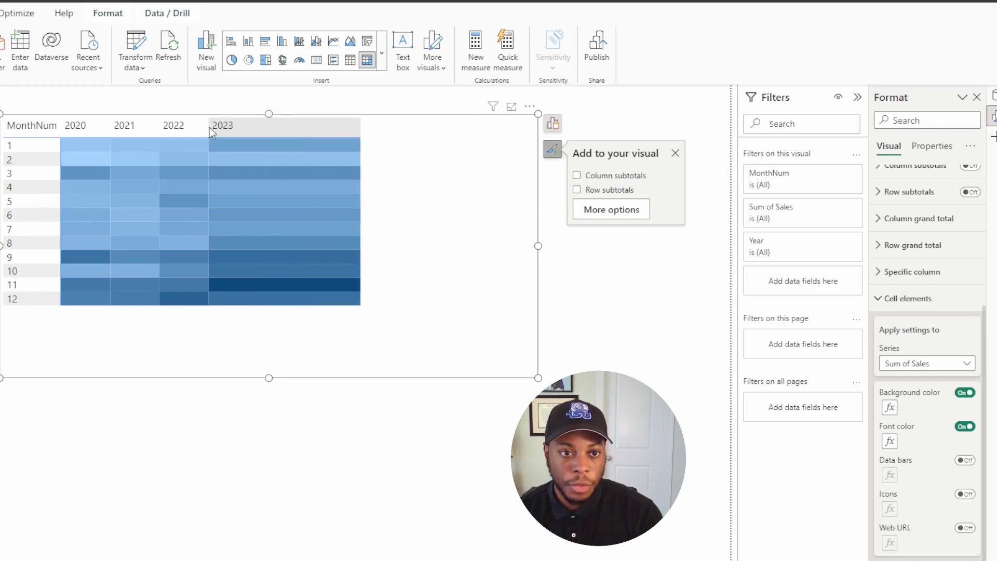
{"action": "left_click_drag", "start_coordinate": [210, 127], "coordinate": [286, 127]}
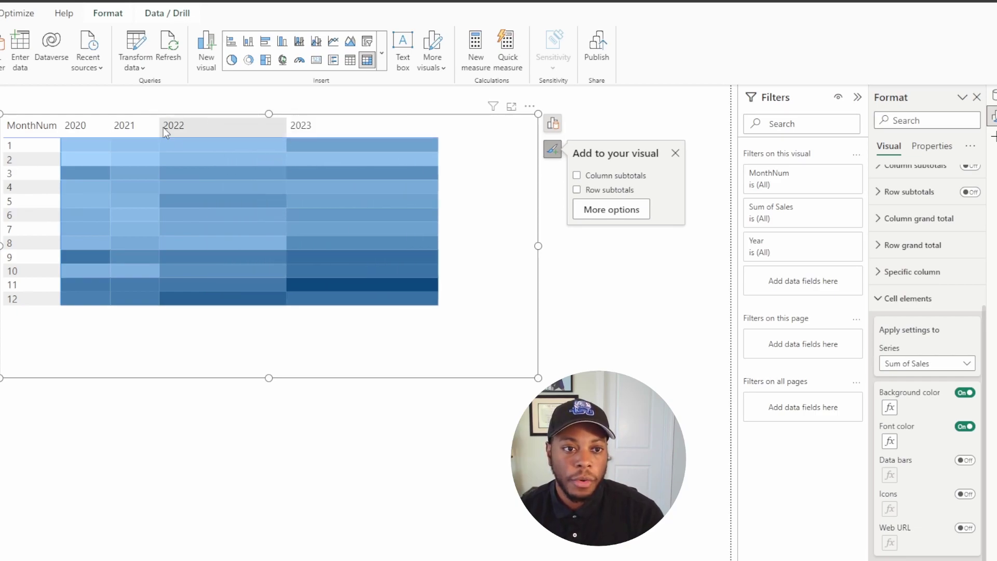
{"action": "left_click_drag", "start_coordinate": [159, 128], "coordinate": [238, 130]}
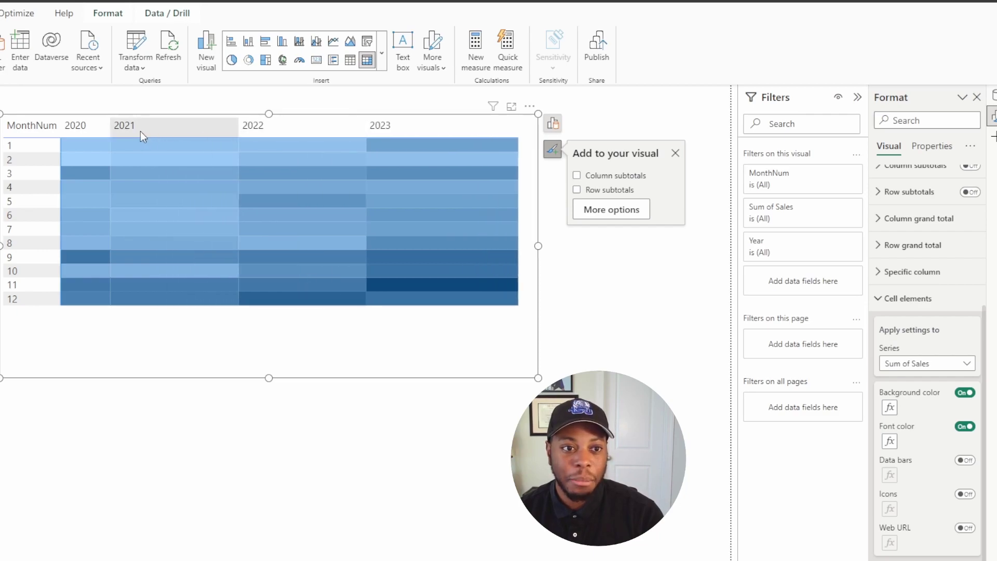
{"action": "left_click_drag", "start_coordinate": [110, 127], "coordinate": [163, 127]}
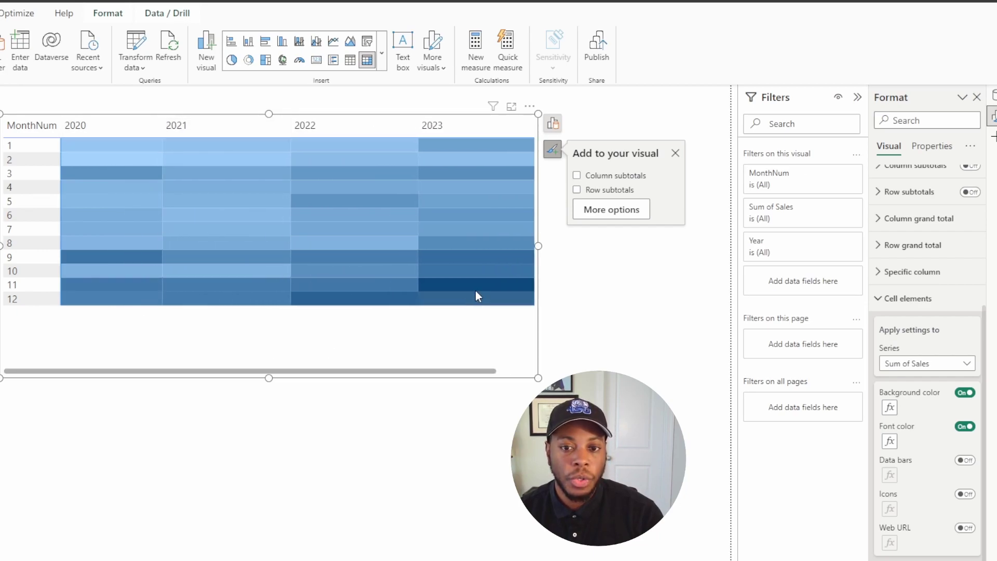
{"action": "left_click_drag", "start_coordinate": [539, 246], "coordinate": [593, 250]}
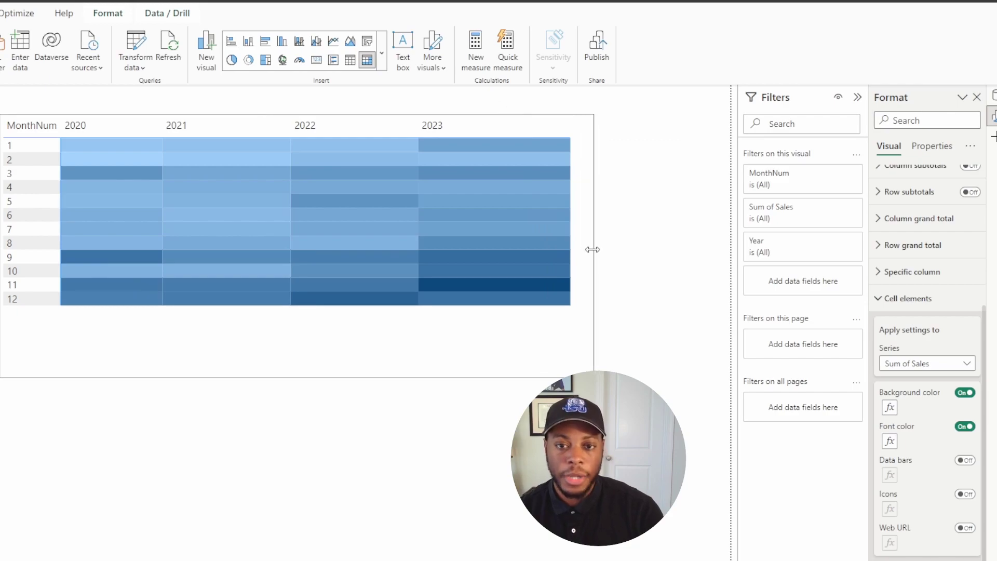